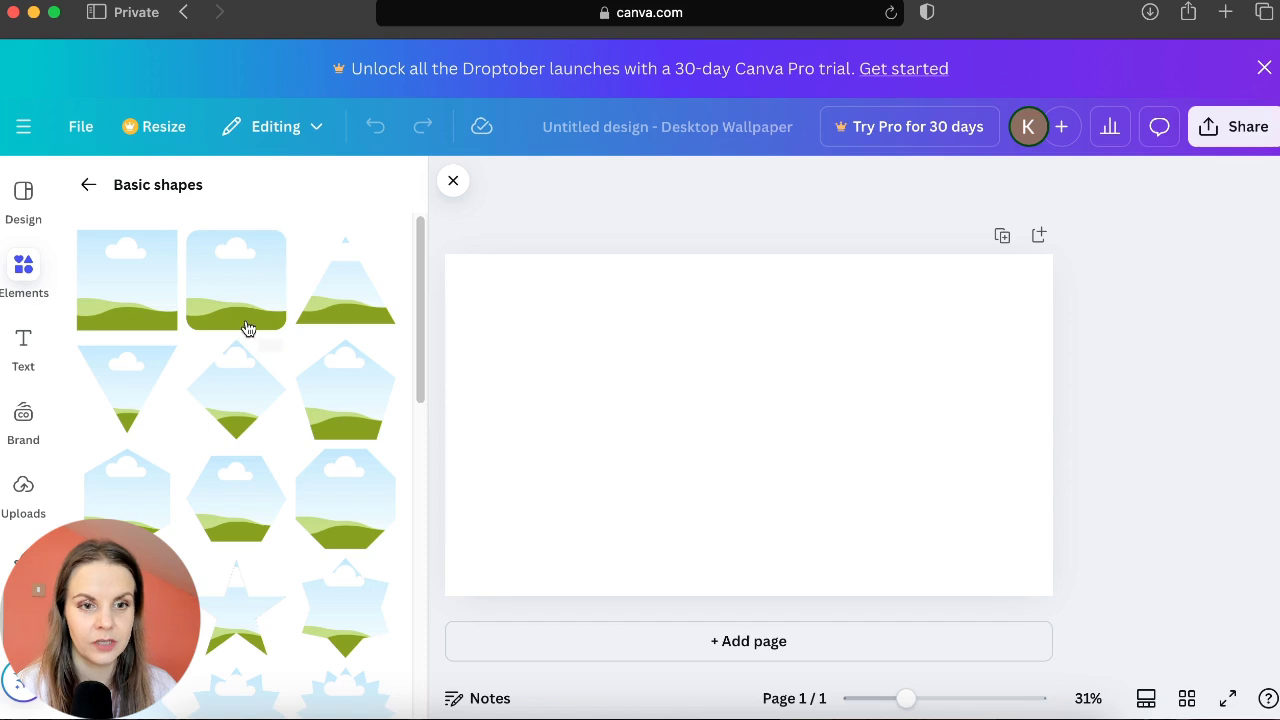
Step: Add a rounded square frame to the page, shrink it and place it in the page's upper-left corner
click(240, 298)
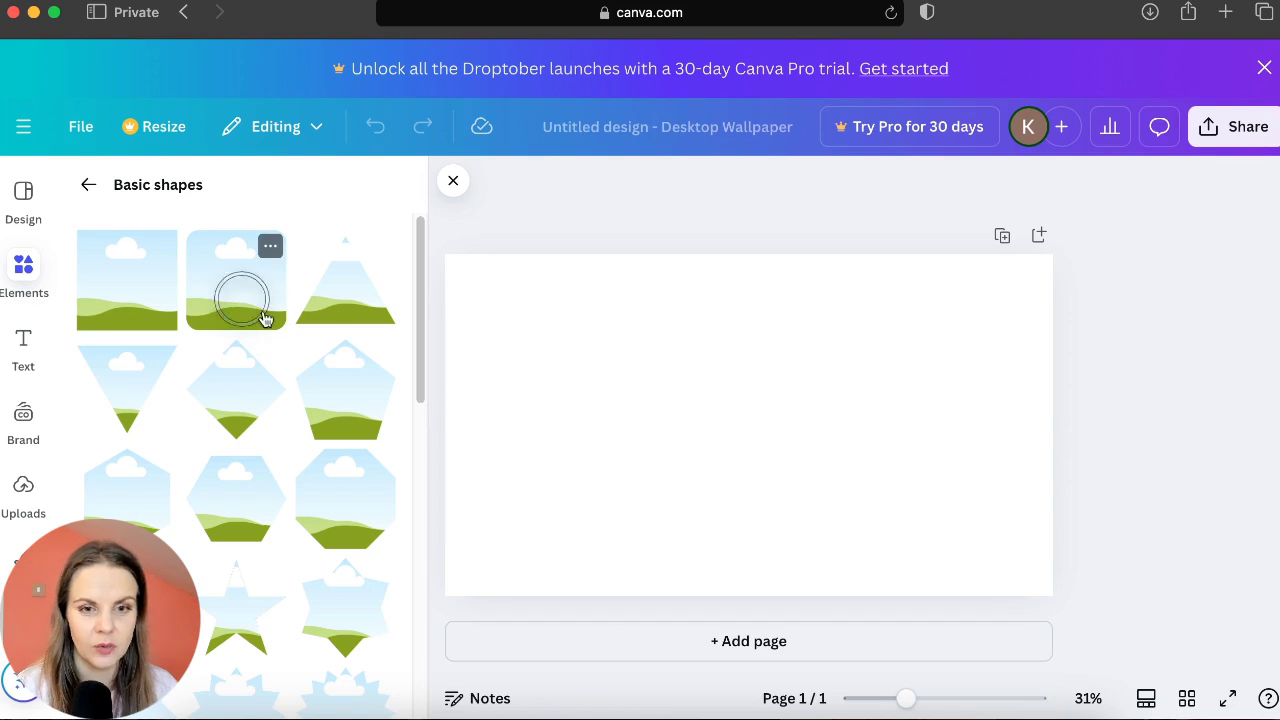
click(670, 390)
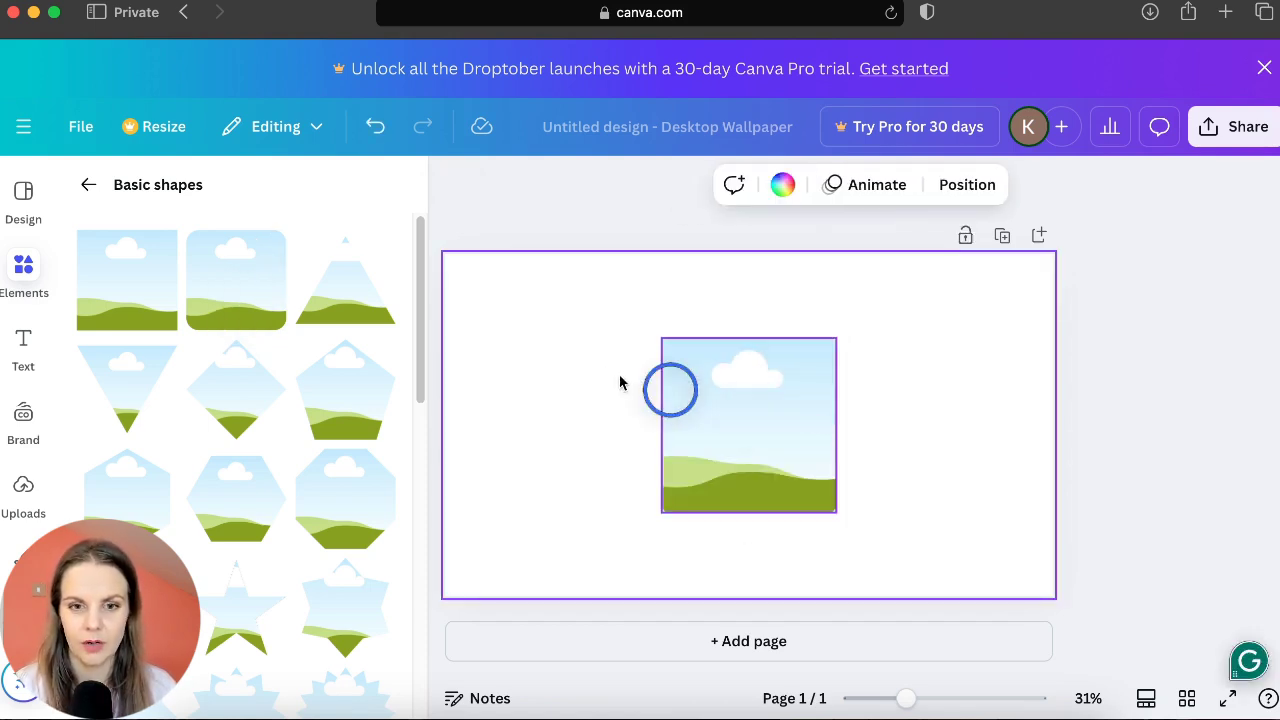
drag(754, 408, 551, 331)
drag(629, 432, 558, 363)
click(615, 224)
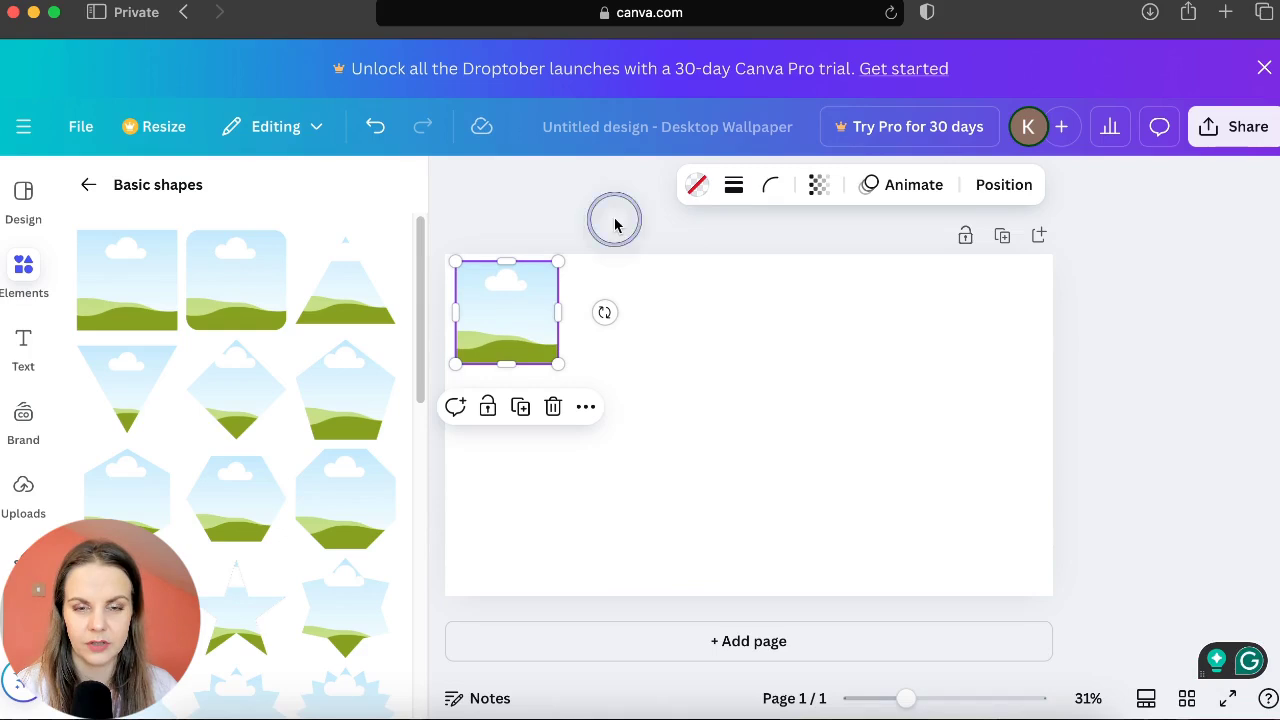
Step: Add two more rounded frames in the upper row, one stretched into a tall rectangle and one scaled down to a small square
click(503, 310)
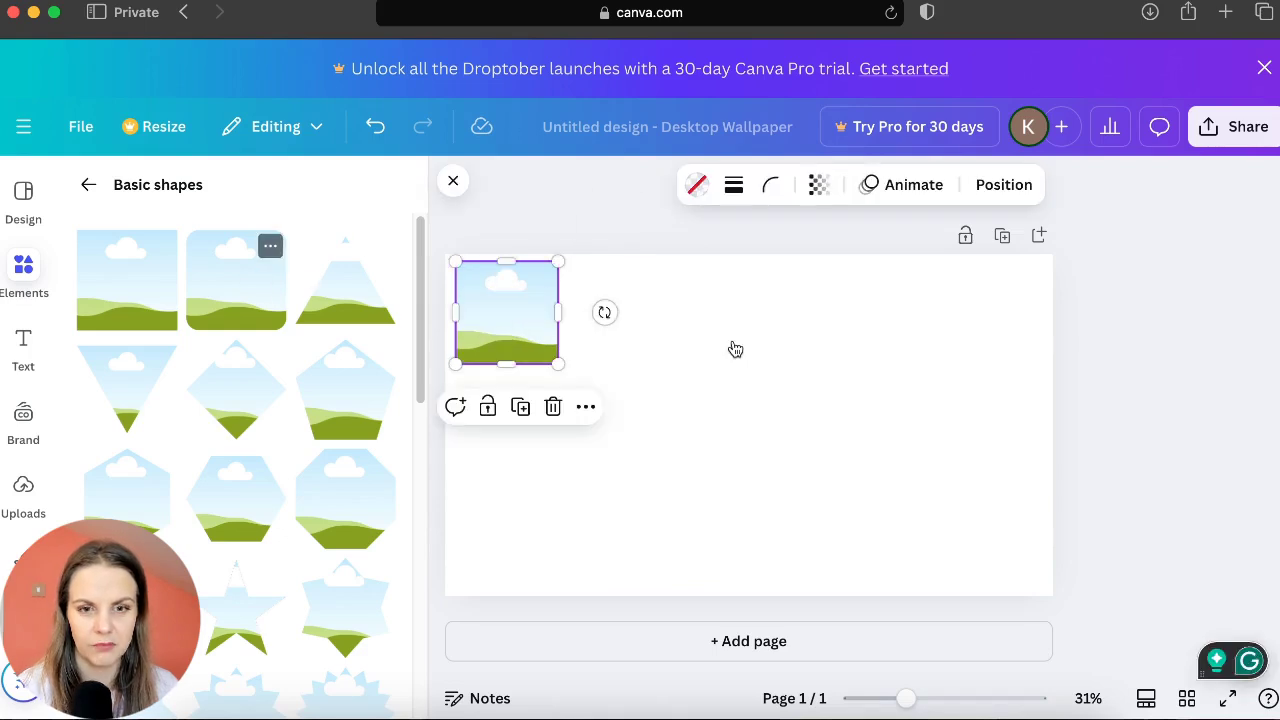
drag(720, 394, 634, 314)
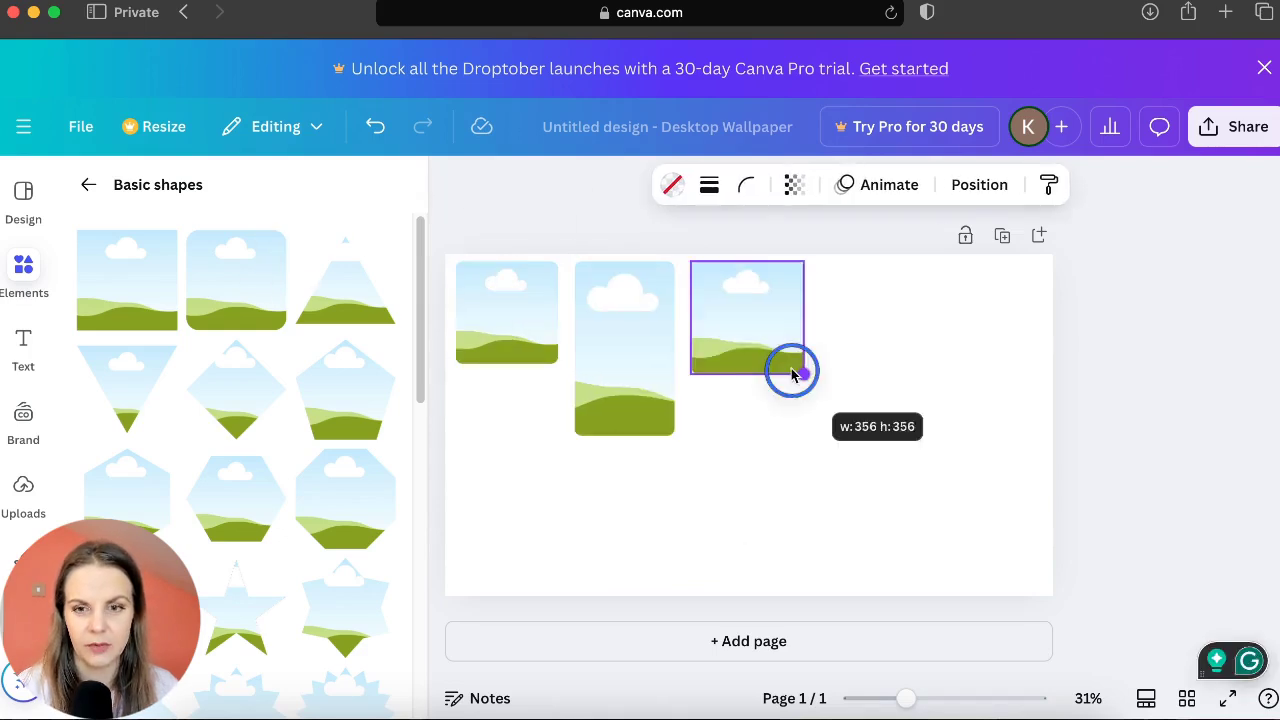
drag(792, 374, 788, 358)
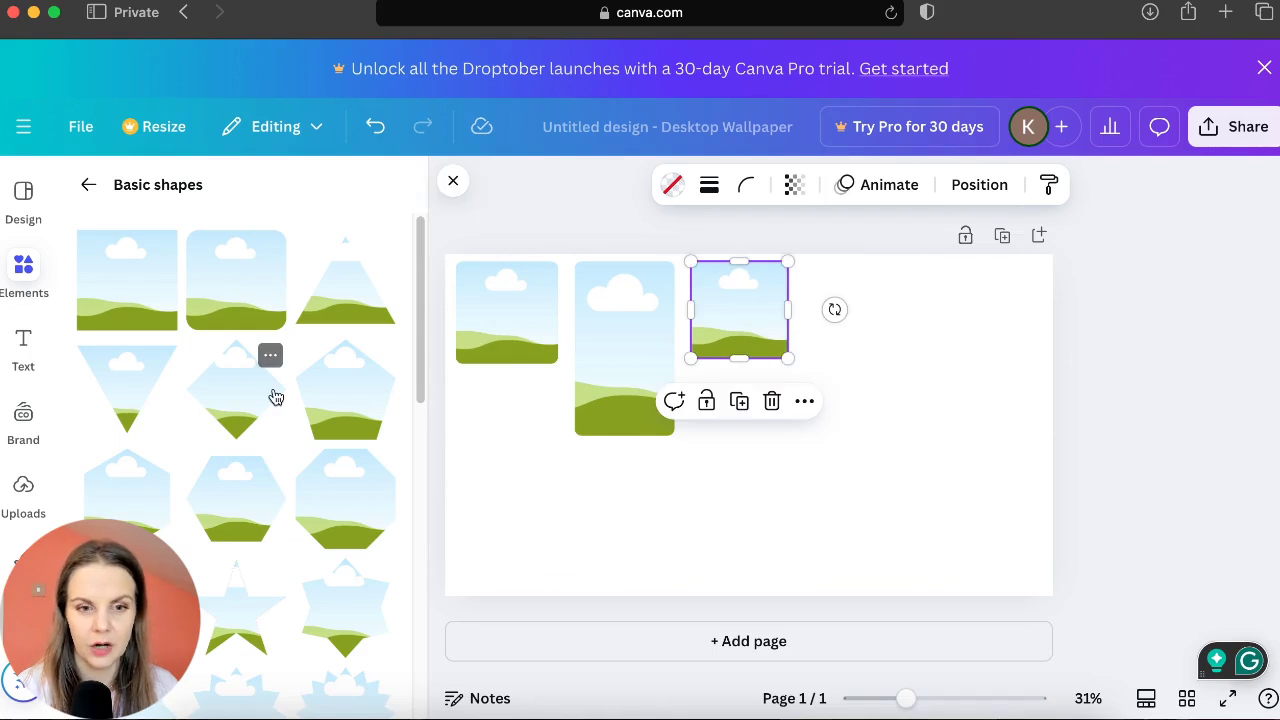
Step: Look past the basic shapes and open the full Flowers collection of frames
scroll(276, 398, down, 10)
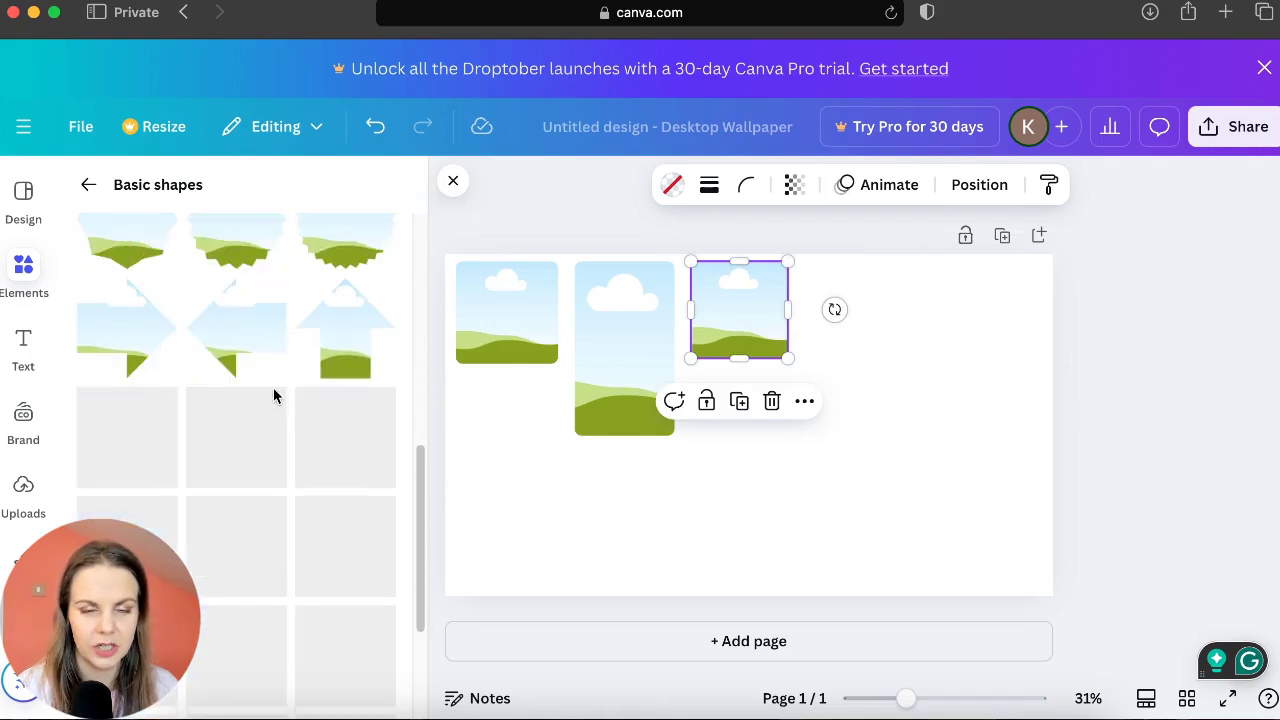
scroll(276, 396, down, 2)
click(89, 186)
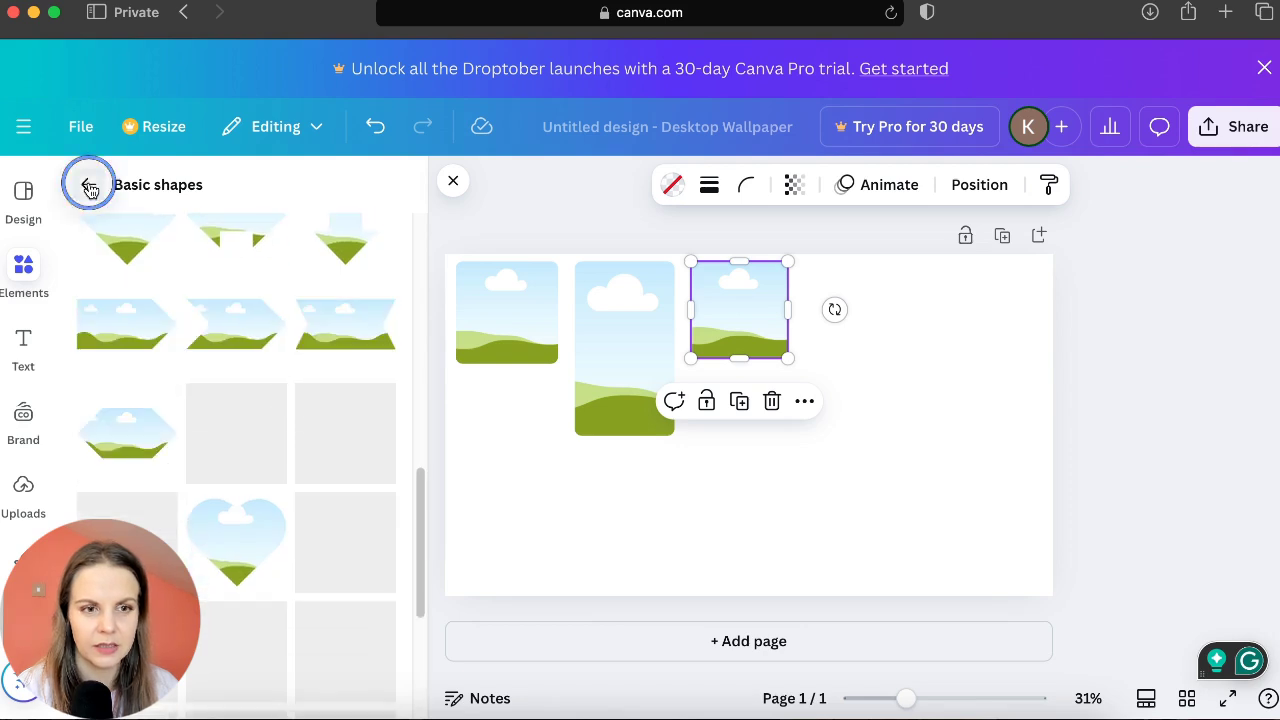
scroll(296, 406, down, 5)
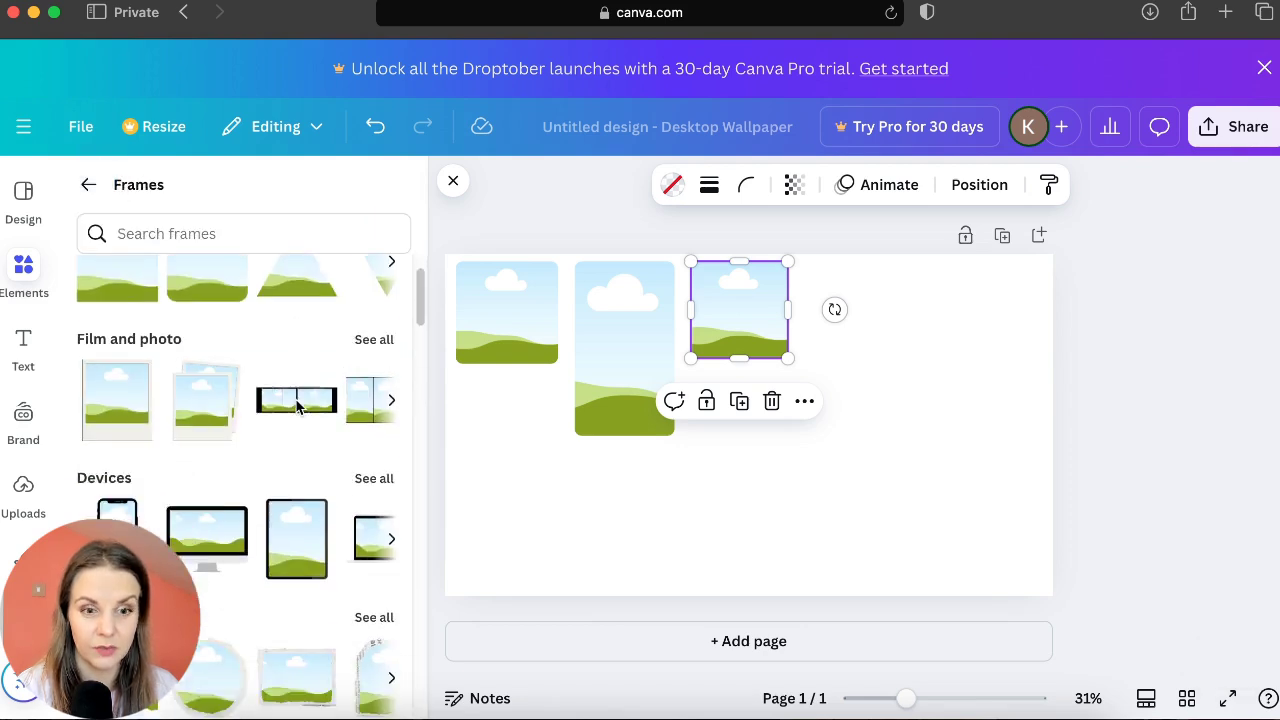
click(374, 379)
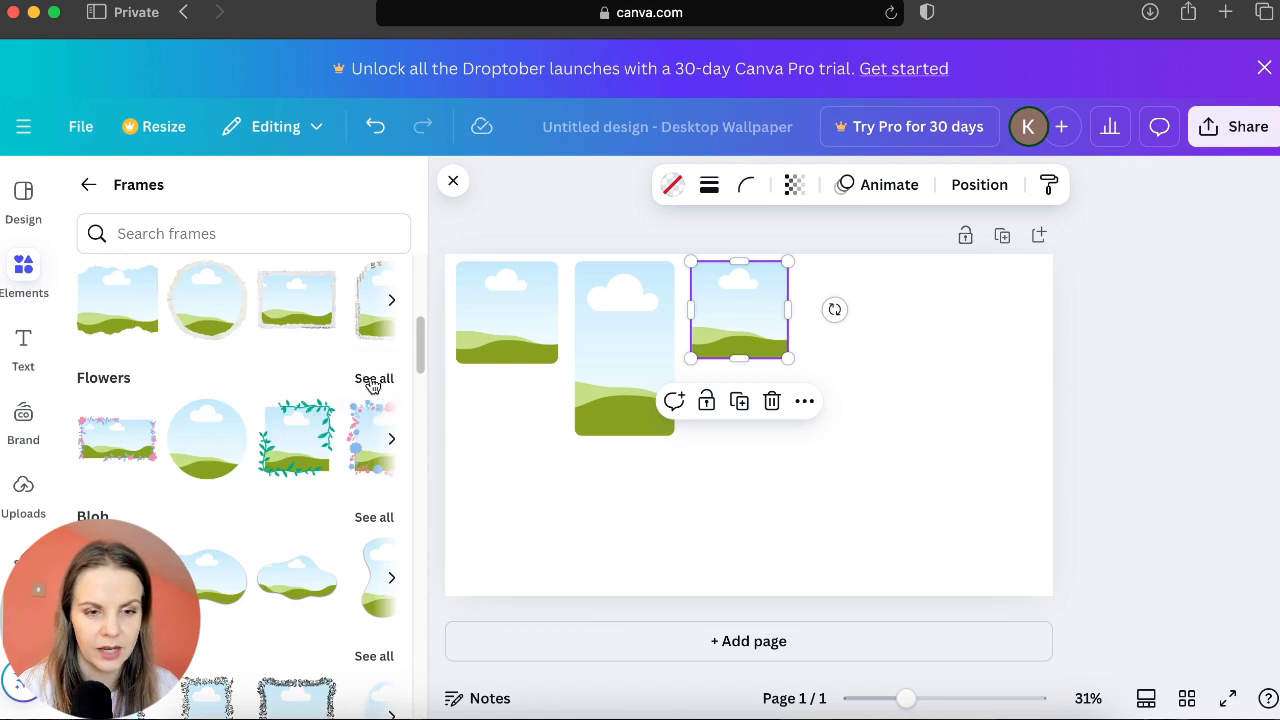
Step: Add the round frame with a red flower wreath, scale it down and place it below the third frame
scroll(260, 340, down, 4)
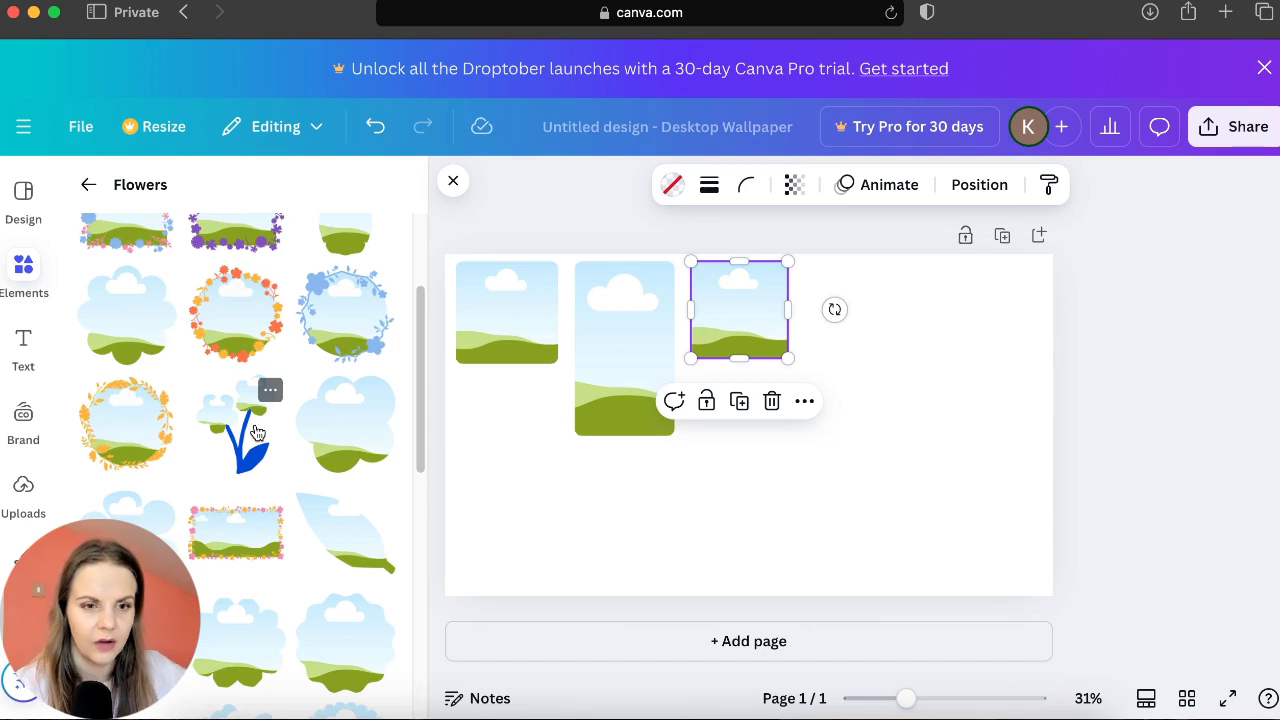
scroll(257, 432, up, 2)
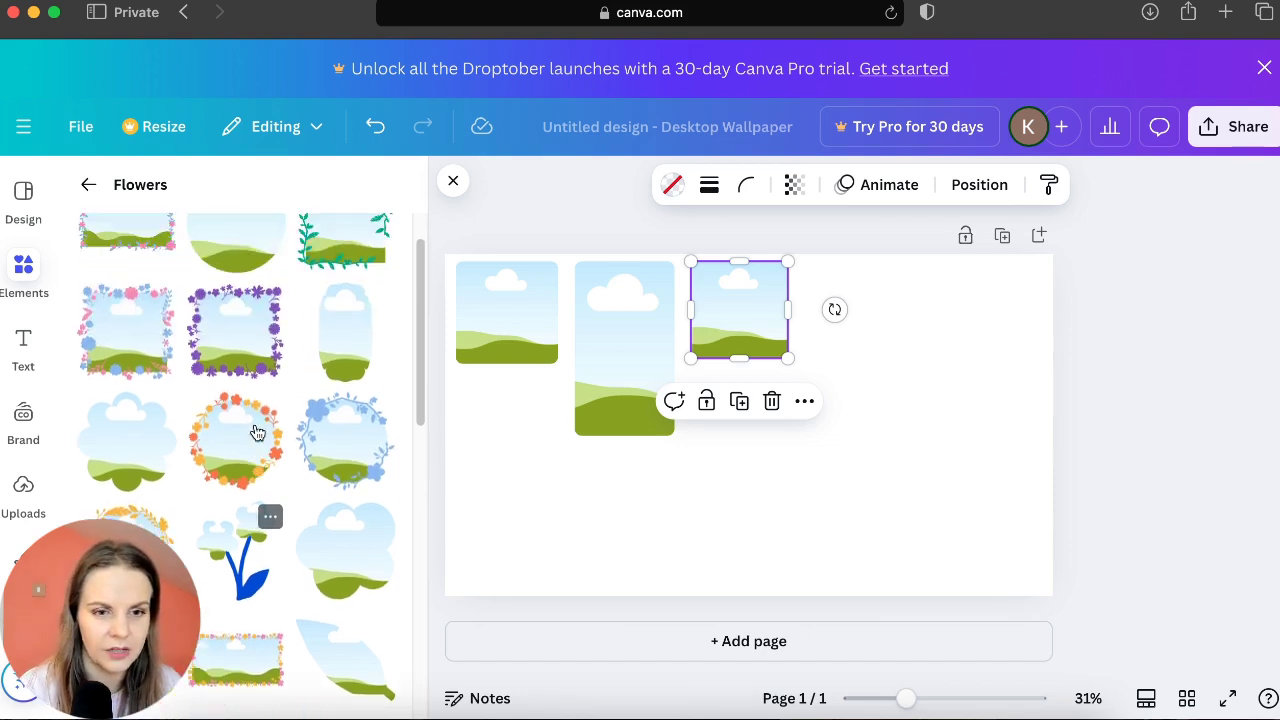
scroll(257, 432, down, 5)
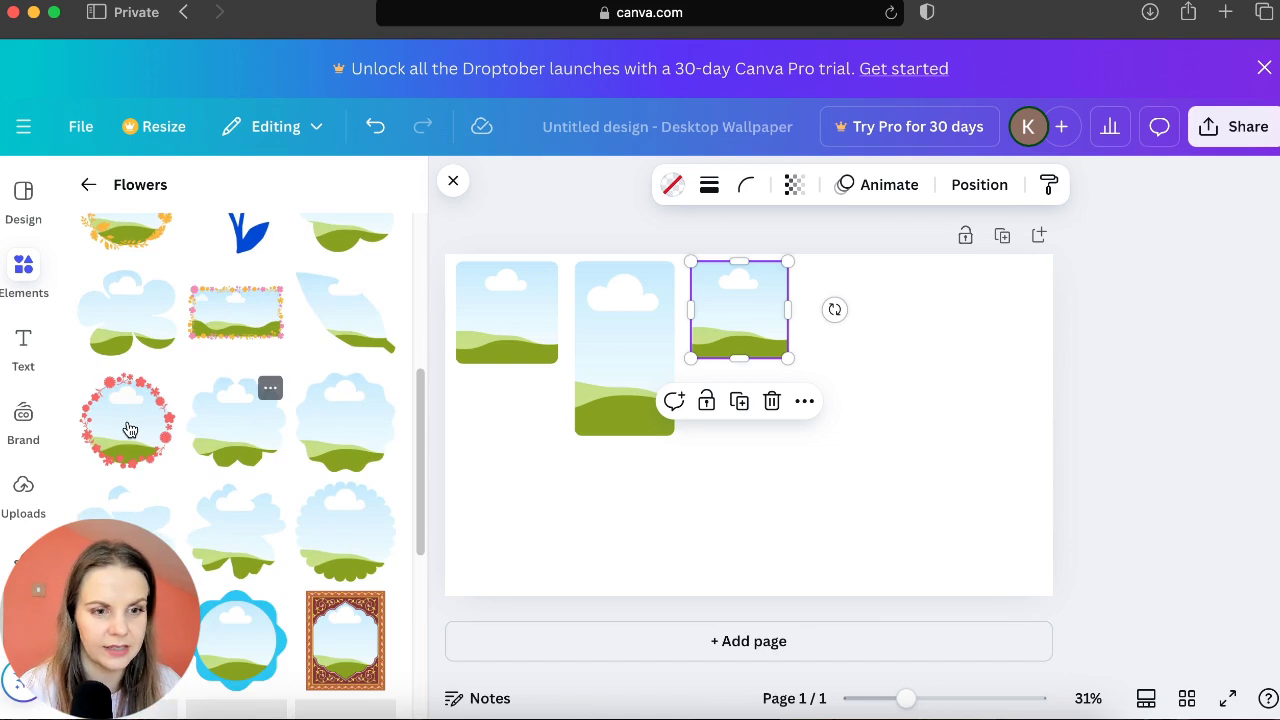
mouse_move(792, 382)
mouse_down()
mouse_move(803, 369)
mouse_move(787, 384)
mouse_up()
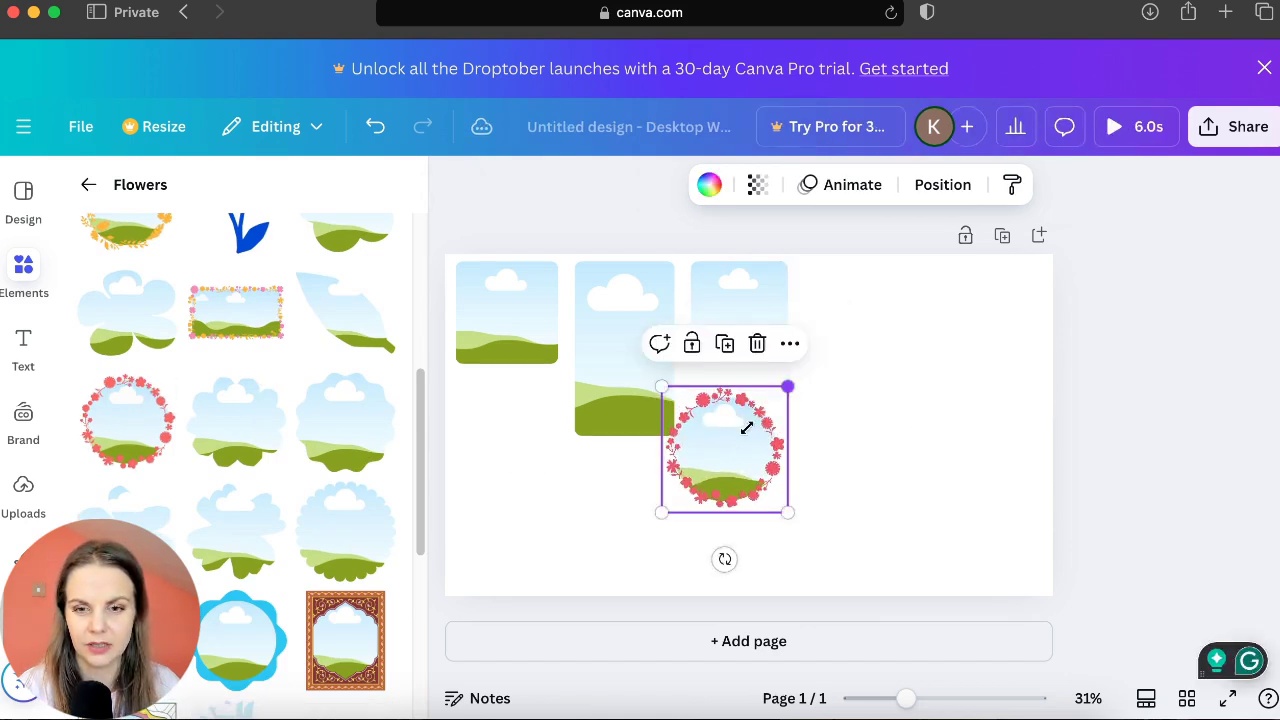
drag(720, 451, 732, 437)
click(866, 472)
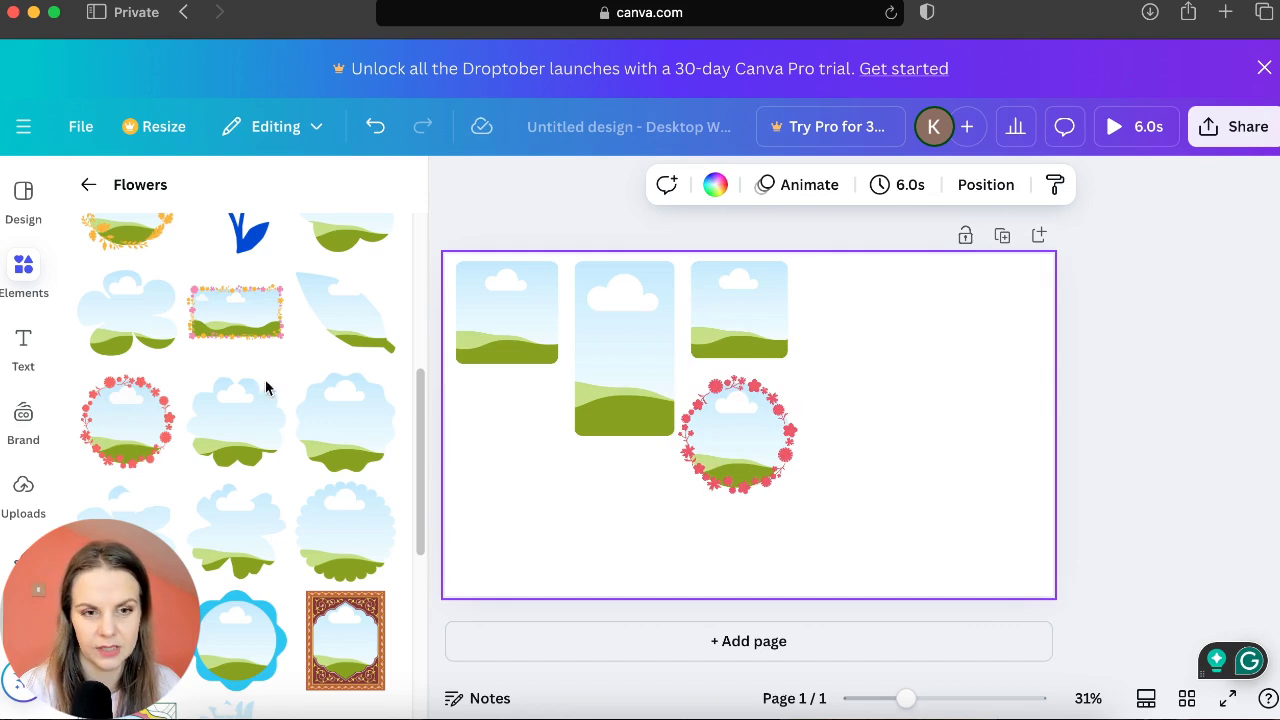
Step: Add the rectangular pink and blue floral frame, shrink it and place it in the upper row beside the third frame
scroll(183, 374, up, 10)
click(150, 385)
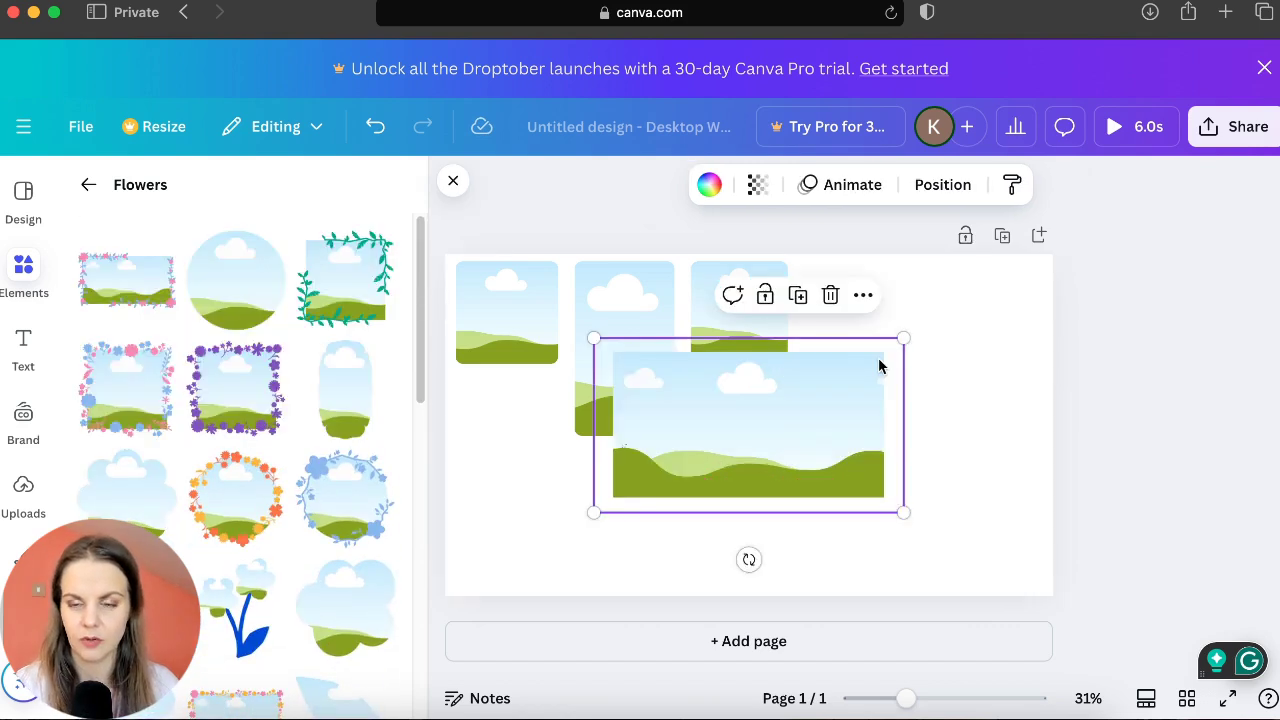
drag(903, 338, 773, 411)
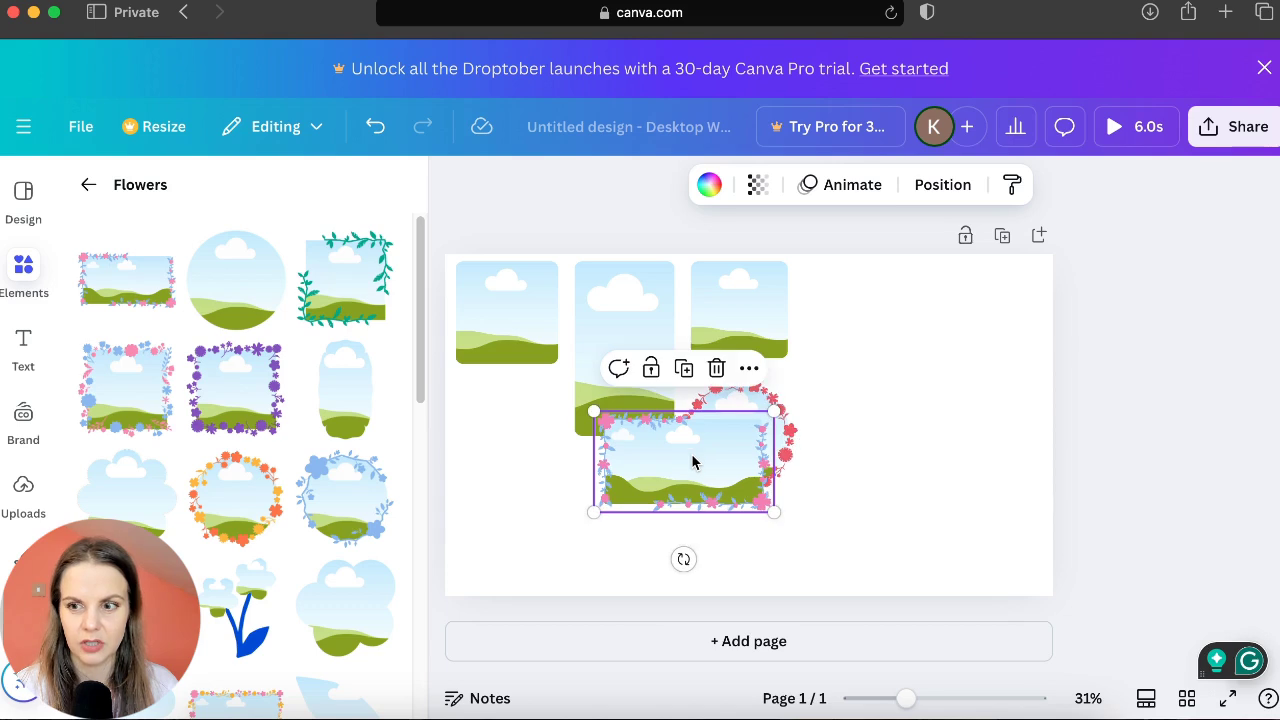
drag(693, 462, 919, 289)
Step: Browse the remaining frame categories, such as Blob and Retro
click(88, 184)
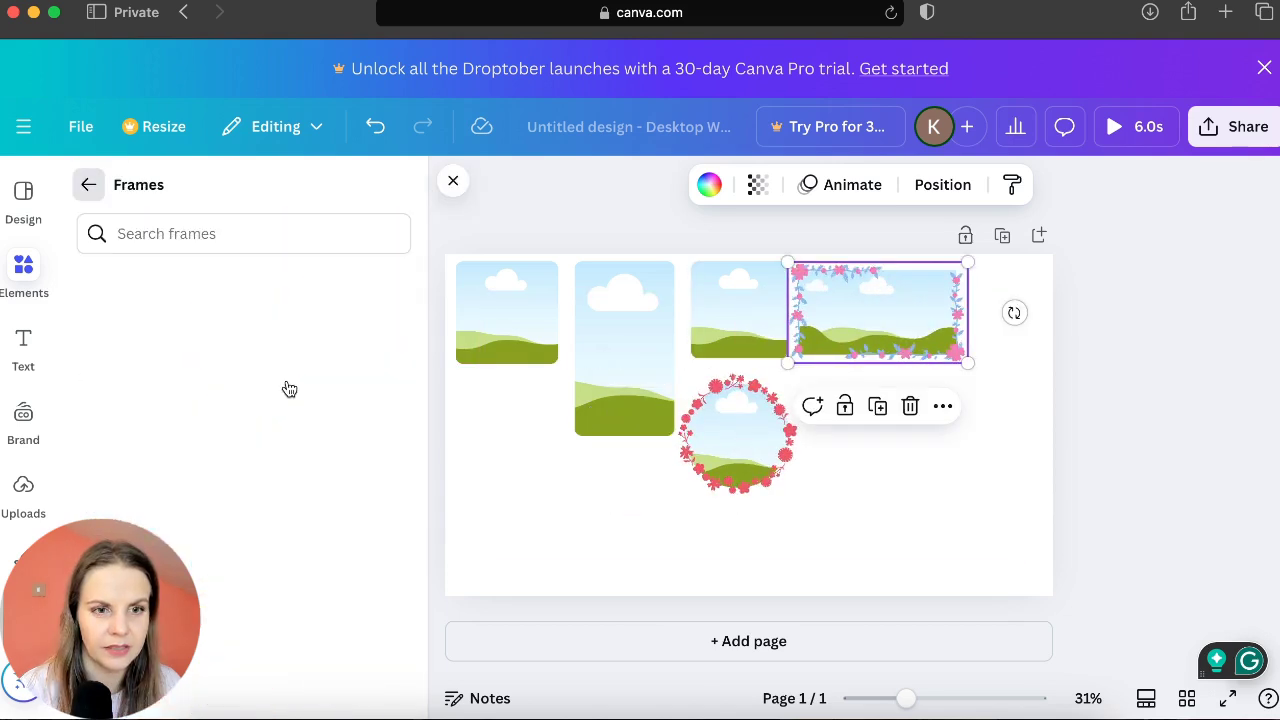
scroll(286, 390, down, 3)
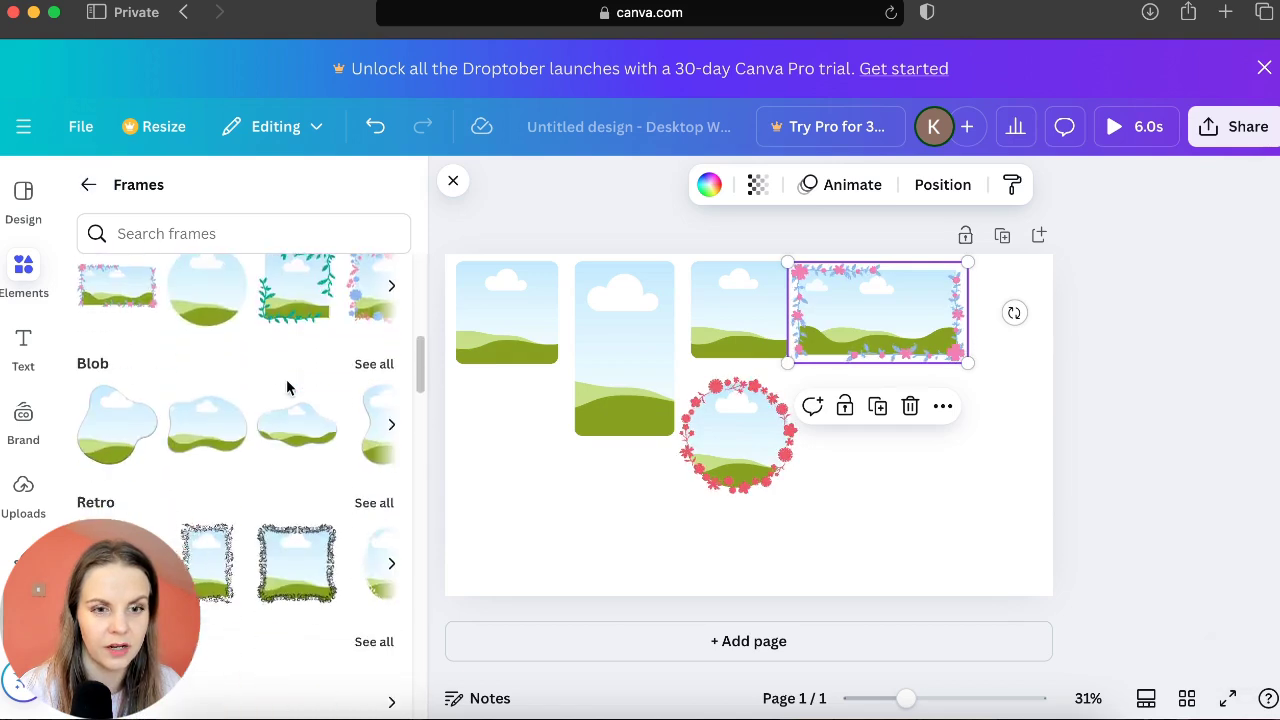
scroll(286, 388, up, 3)
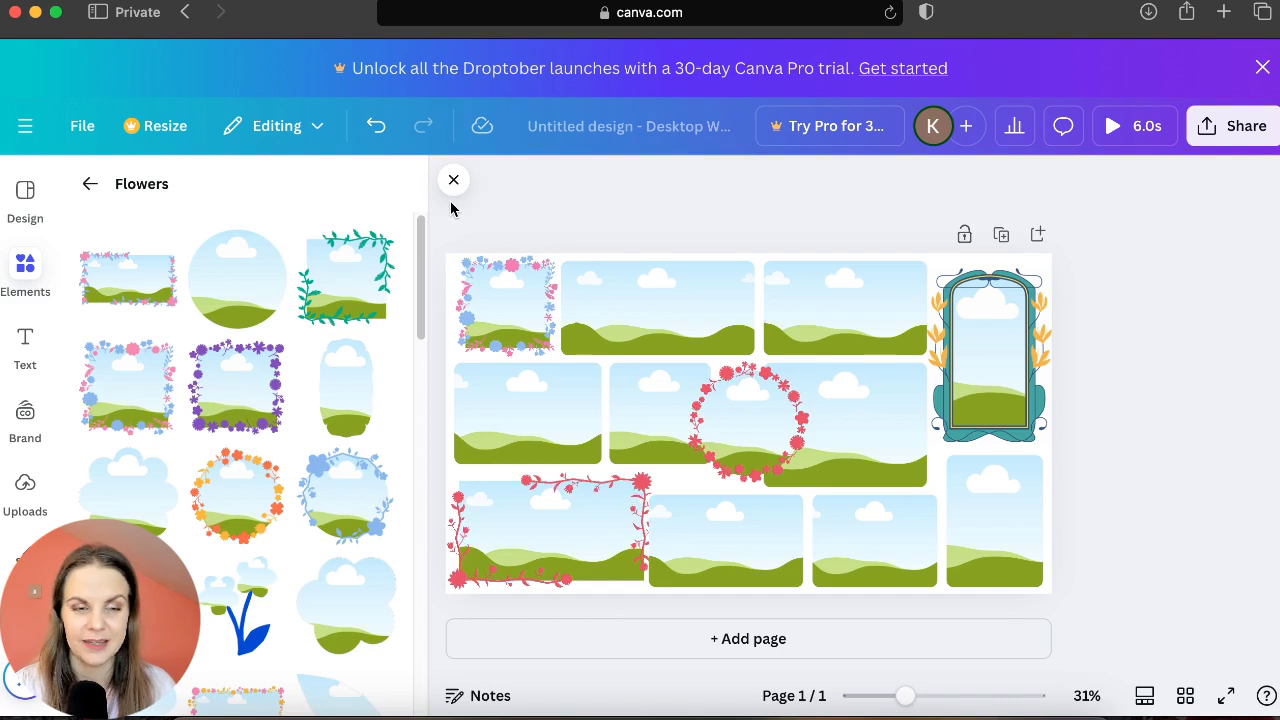
Step: Search the elements for "paris" and limit the results to photos
click(26, 197)
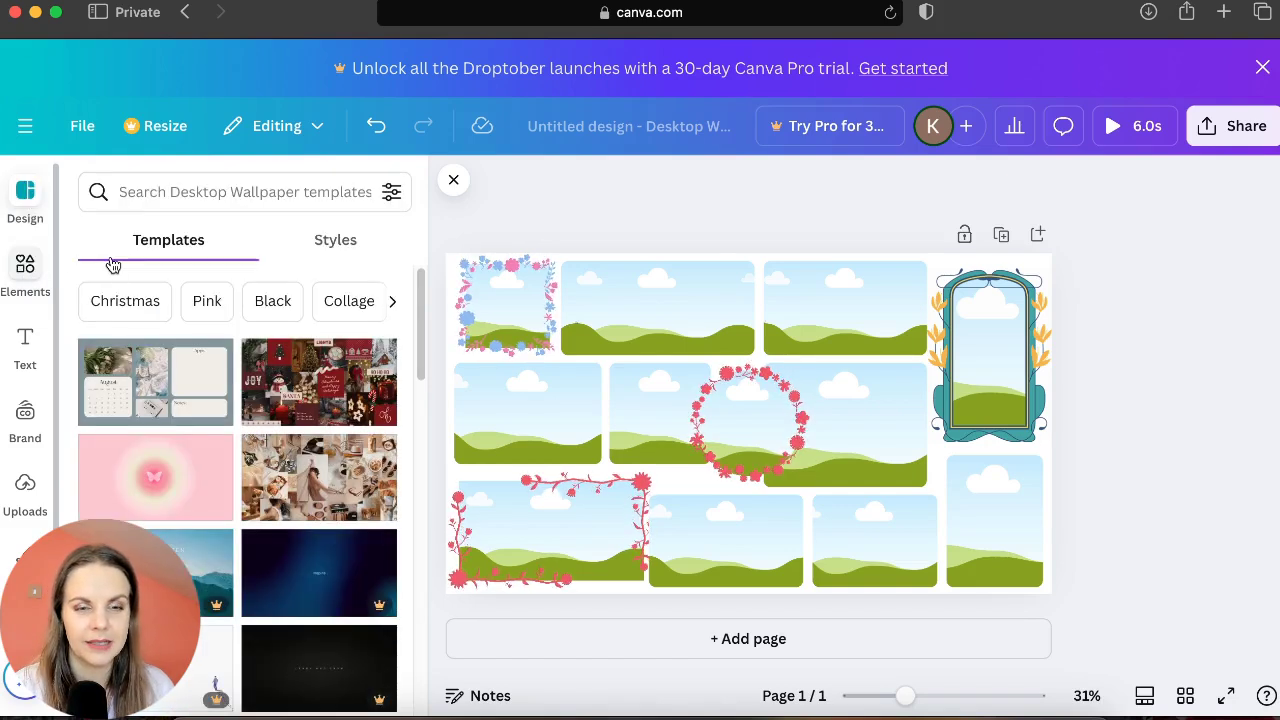
click(25, 270)
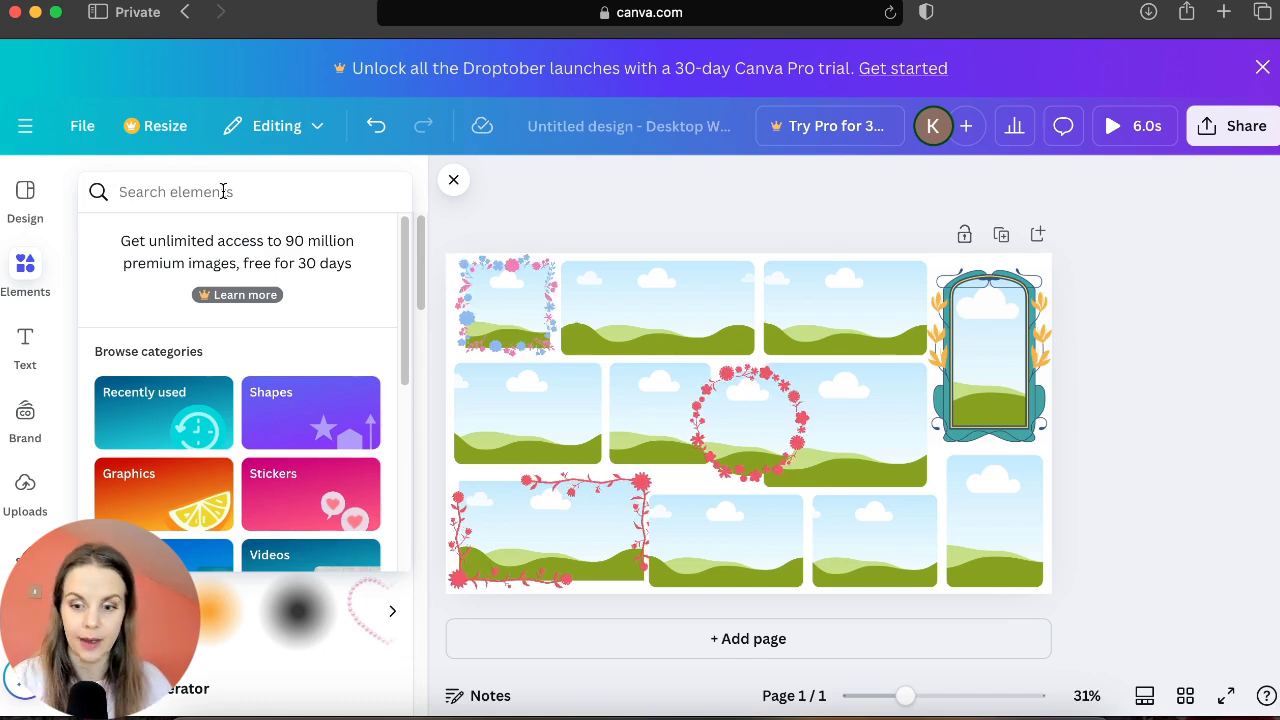
text(paris)
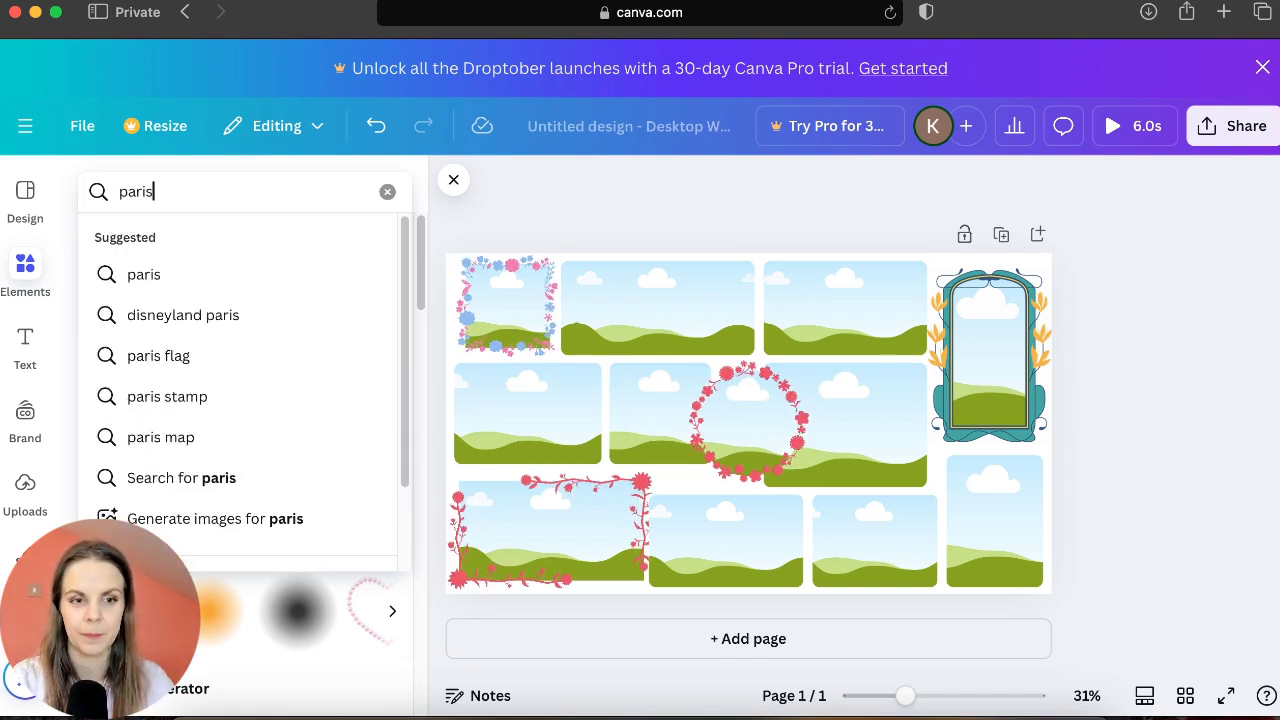
key(Return)
click(220, 242)
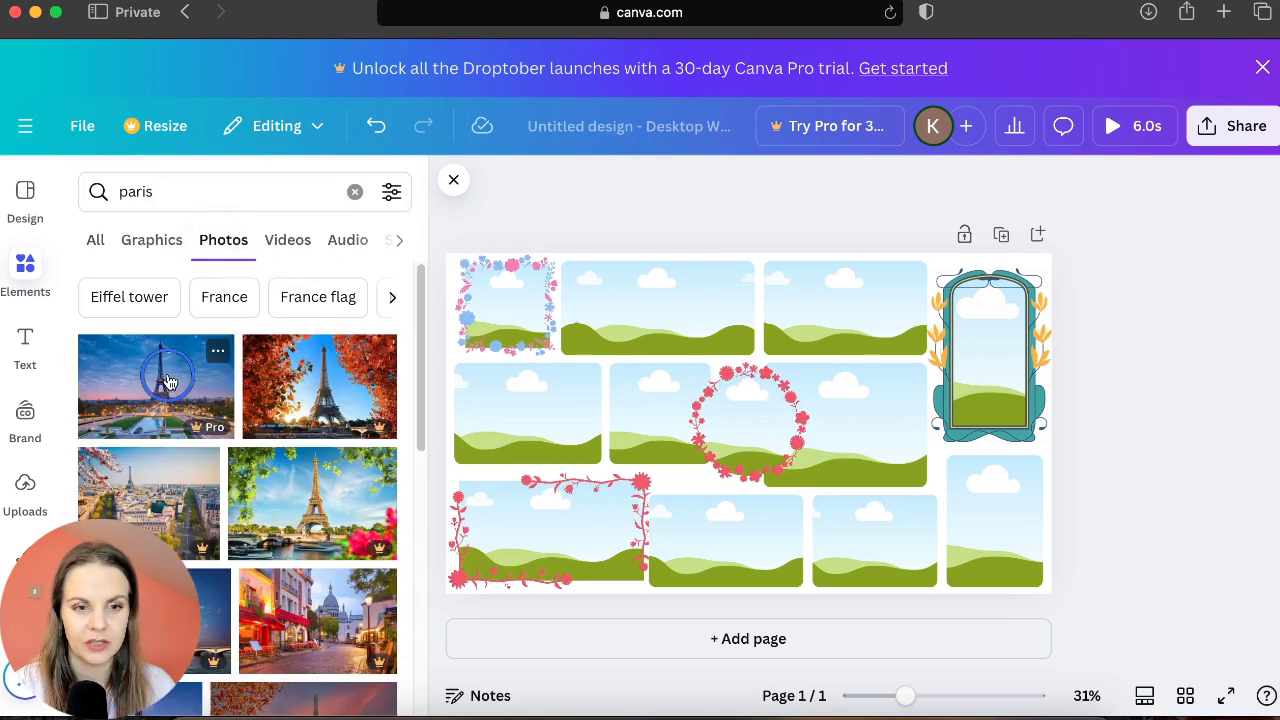
Step: Fill the teal ornamental frame with the portrait Eiffel Tower photo with a pink sky from the "Eiffel tower" photos
drag(168, 384, 978, 360)
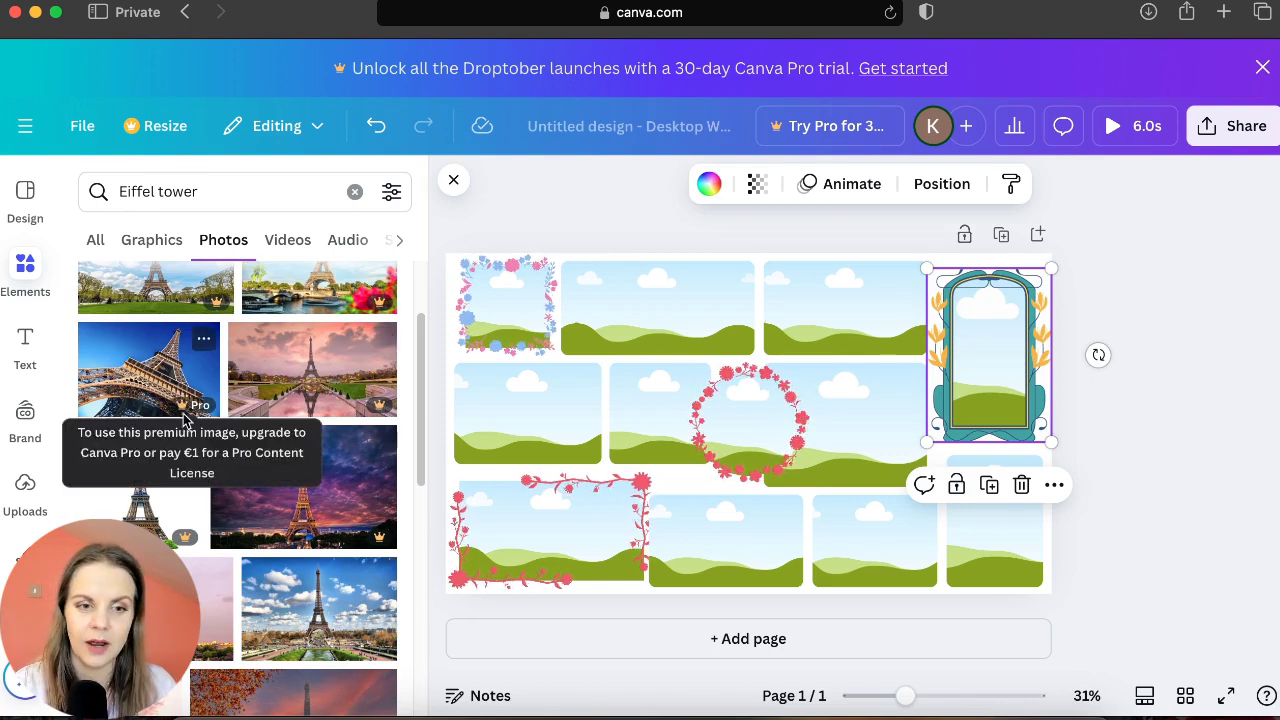
scroll(220, 405, down, 3)
scroll(220, 405, down, 1)
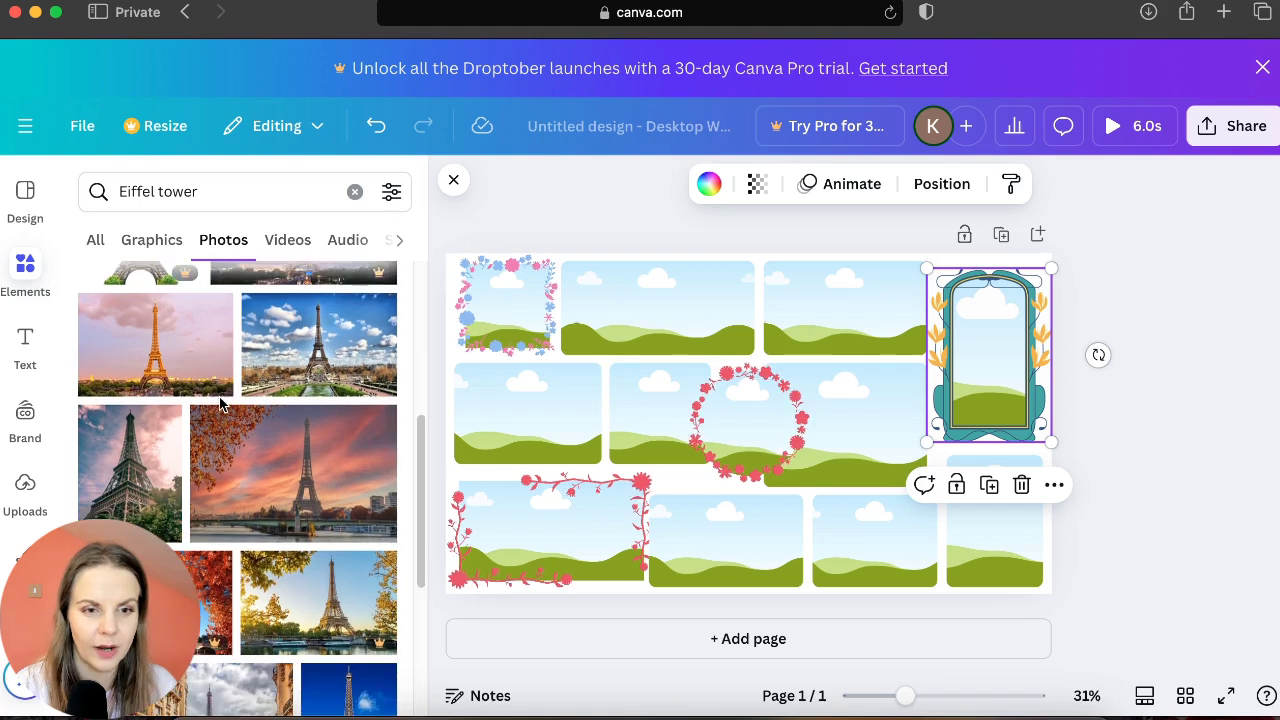
scroll(220, 403, down, 2)
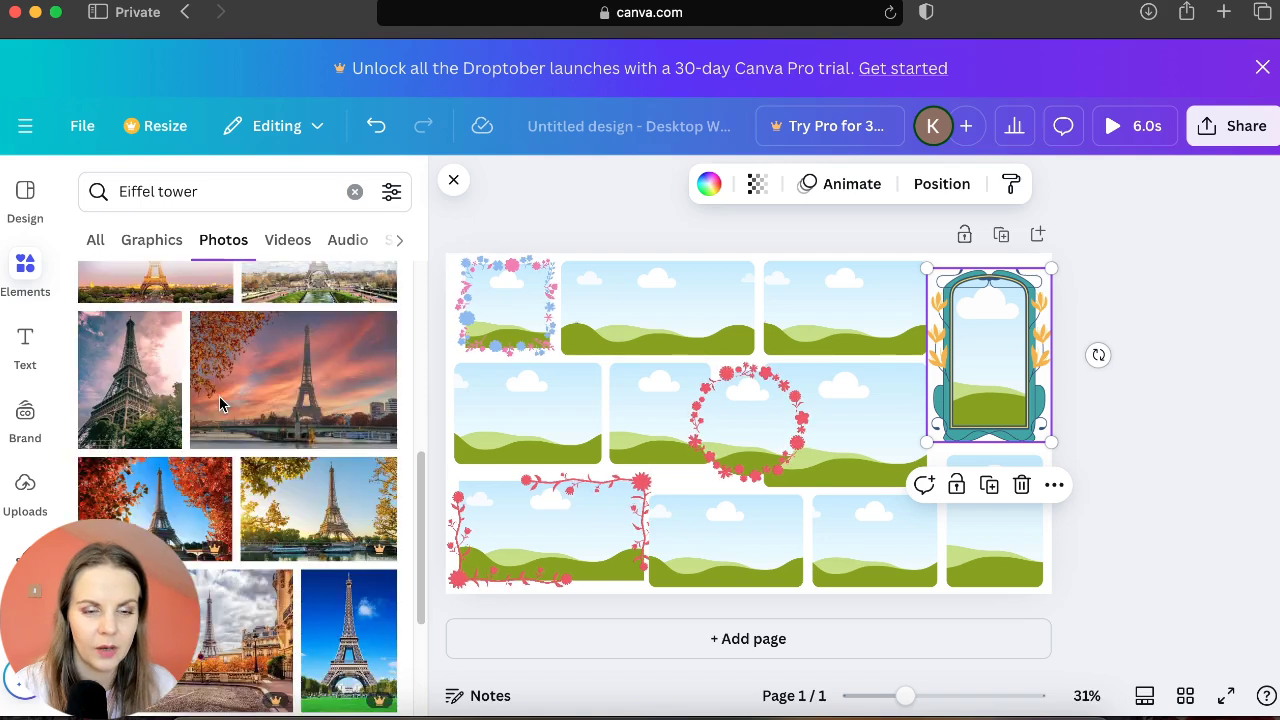
click(140, 398)
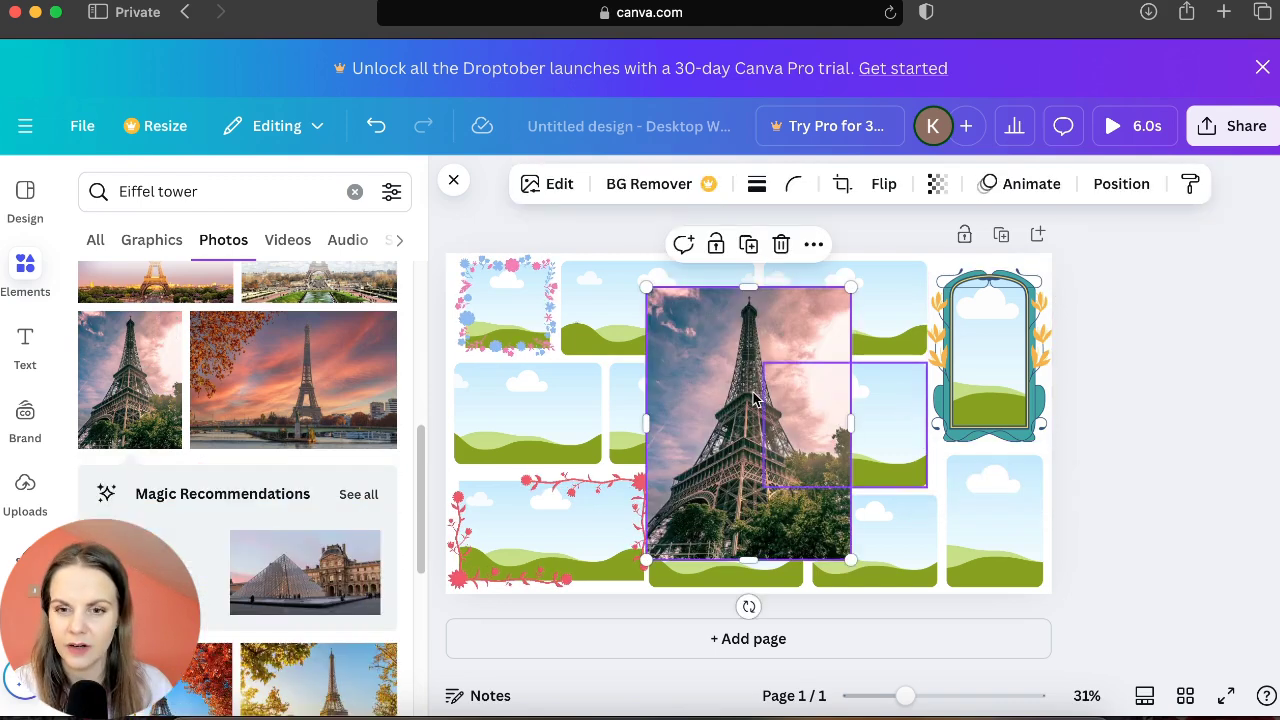
drag(830, 410, 978, 365)
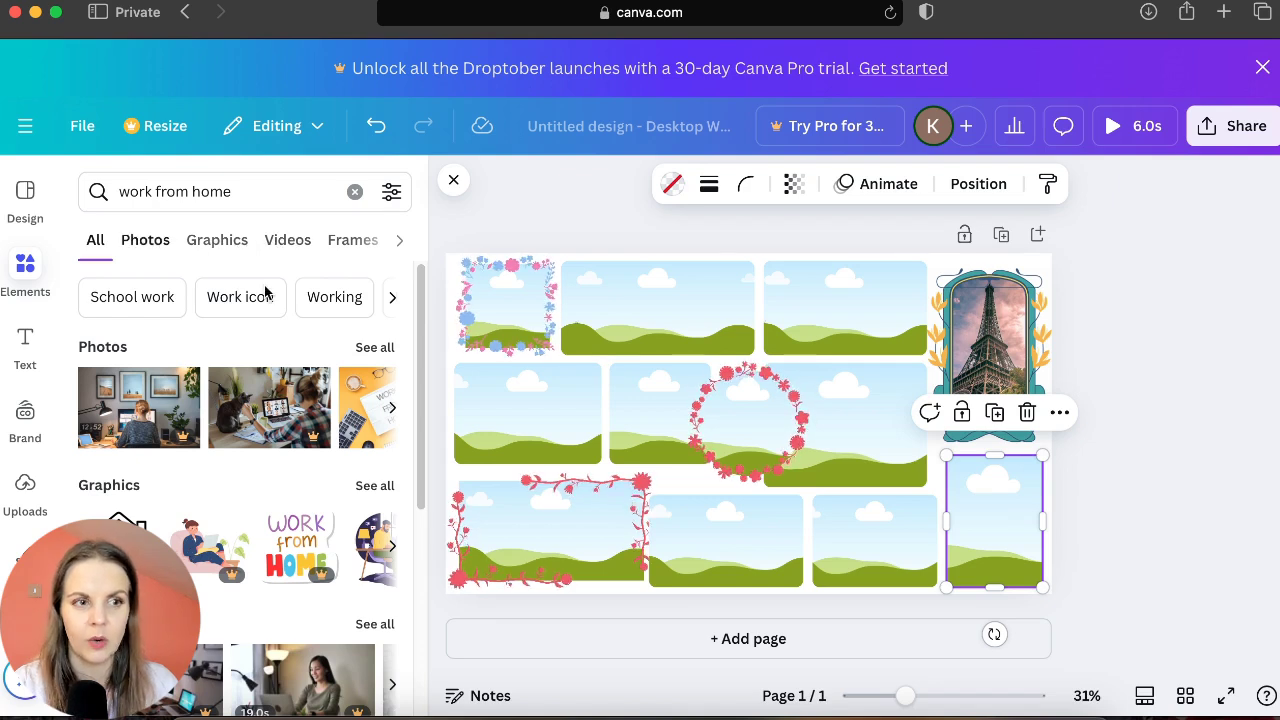
Step: From the "work from home" photos, put the yellow desk photo with the WORK FROM HOME sign into the frame below the Eiffel Tower
click(375, 347)
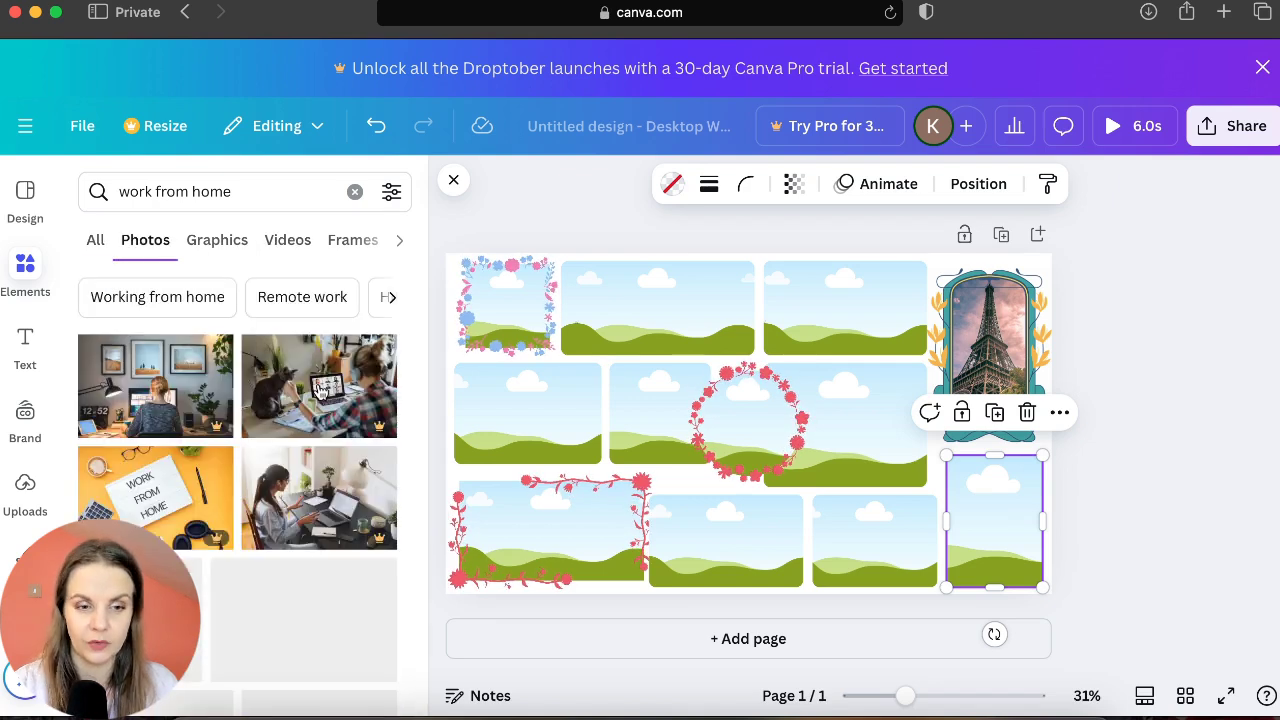
scroll(320, 390, down, 2)
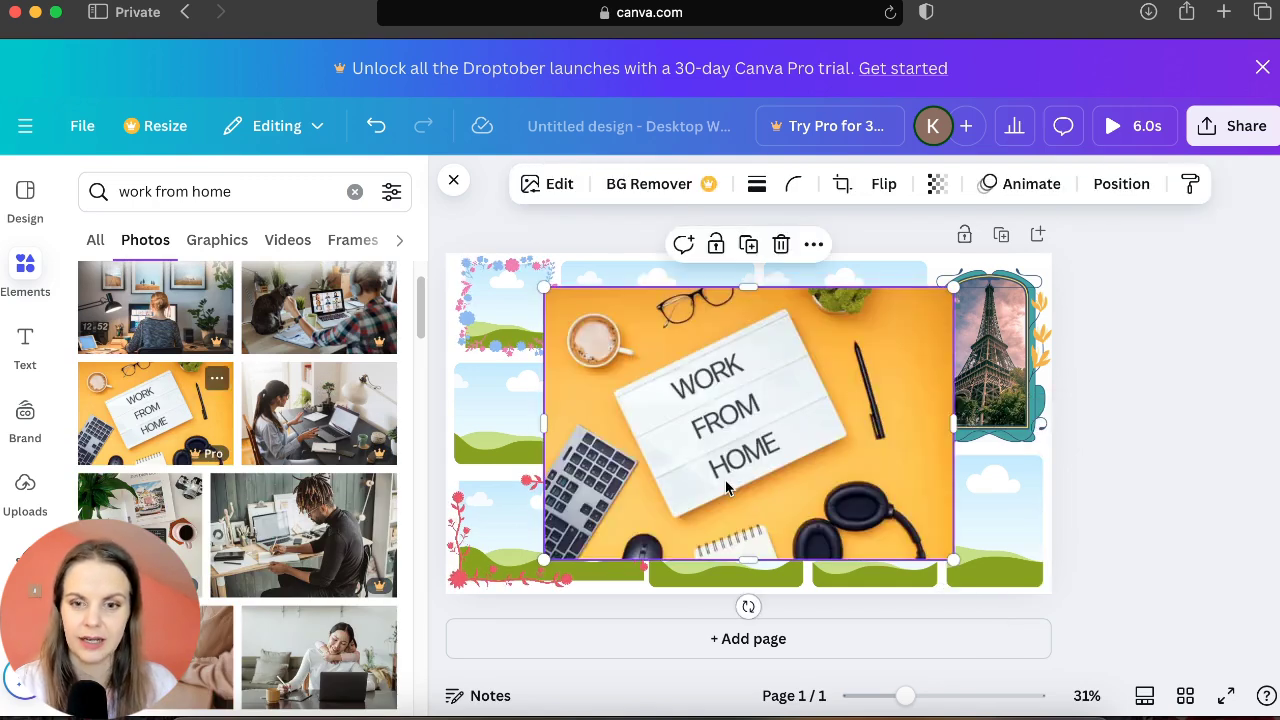
drag(805, 446, 970, 515)
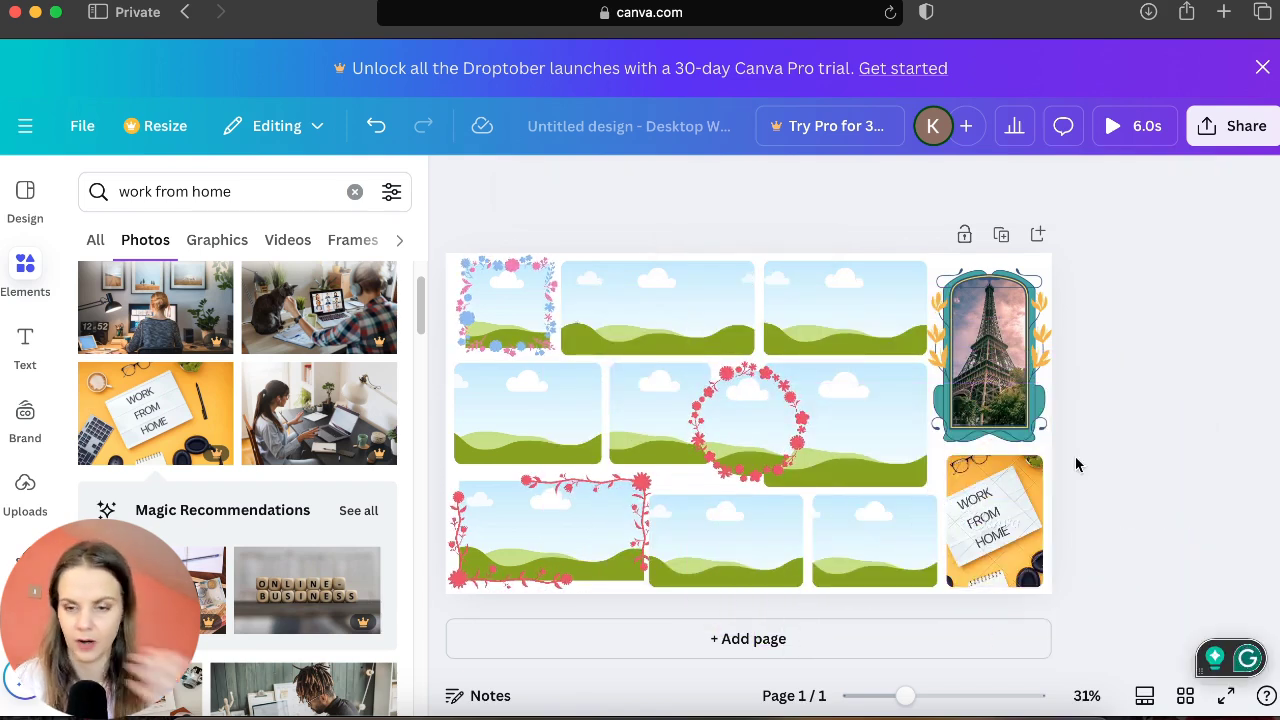
scroll(243, 418, down, 1)
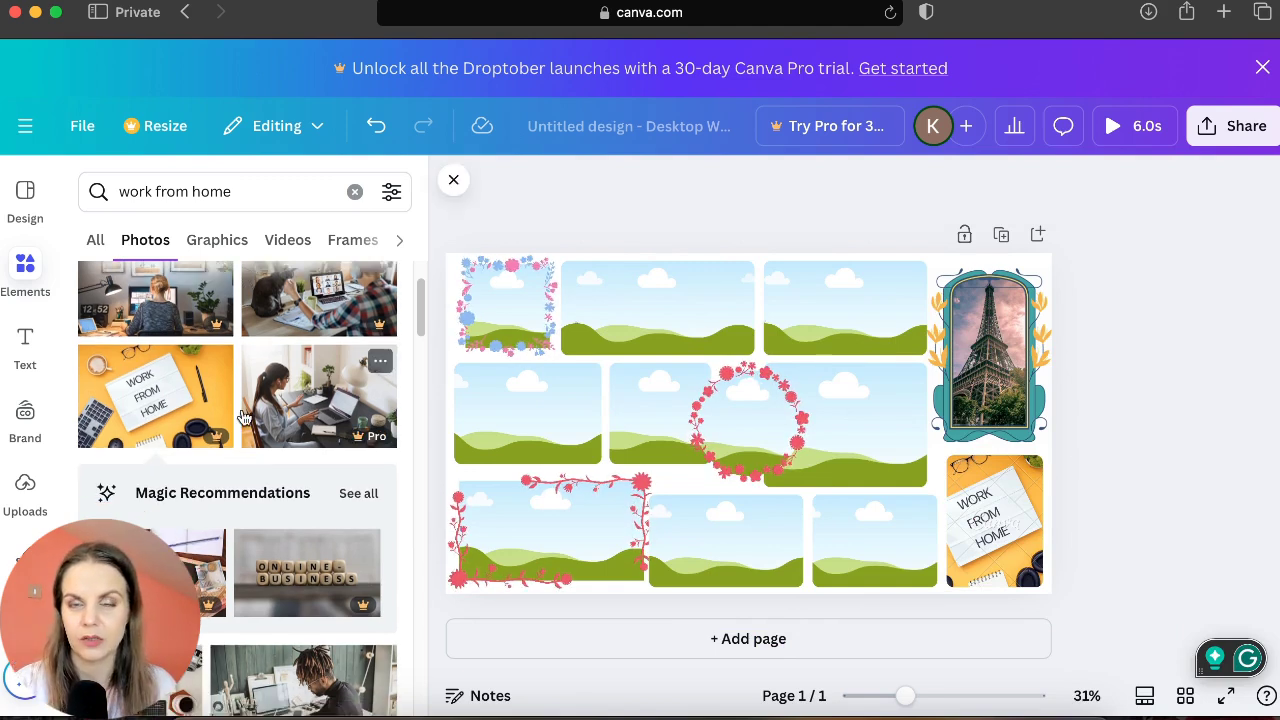
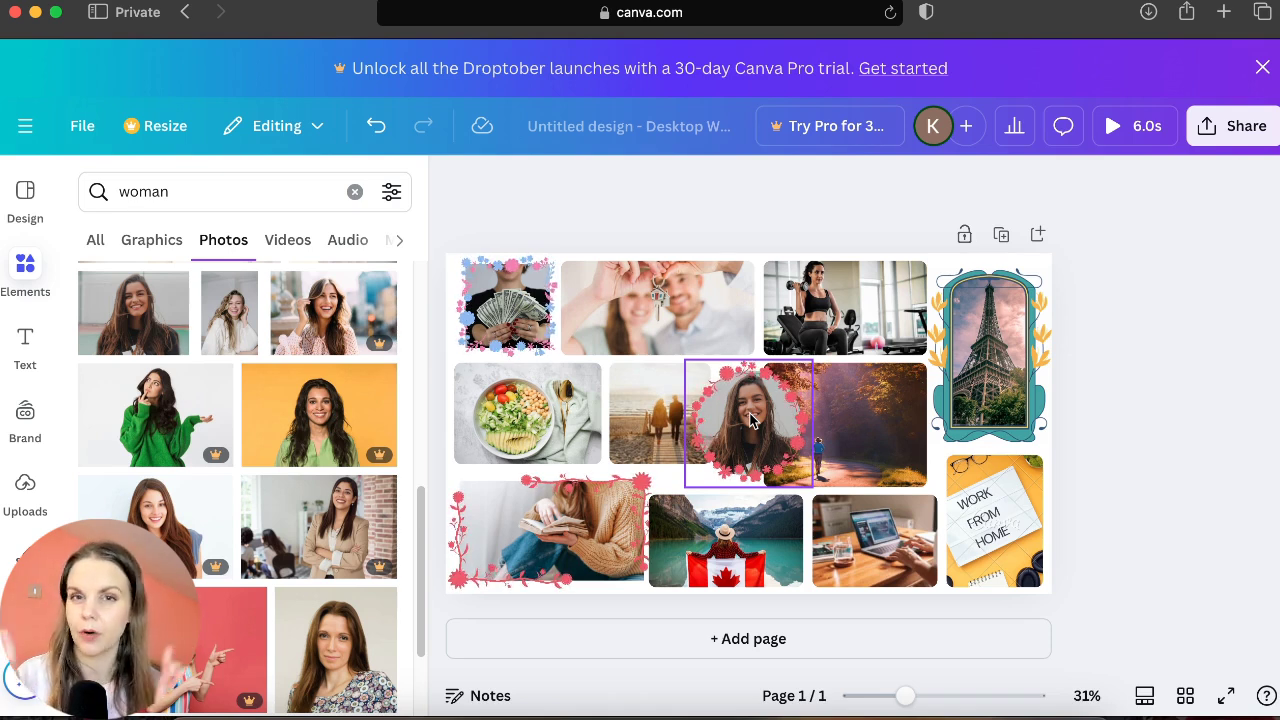
click(330, 191)
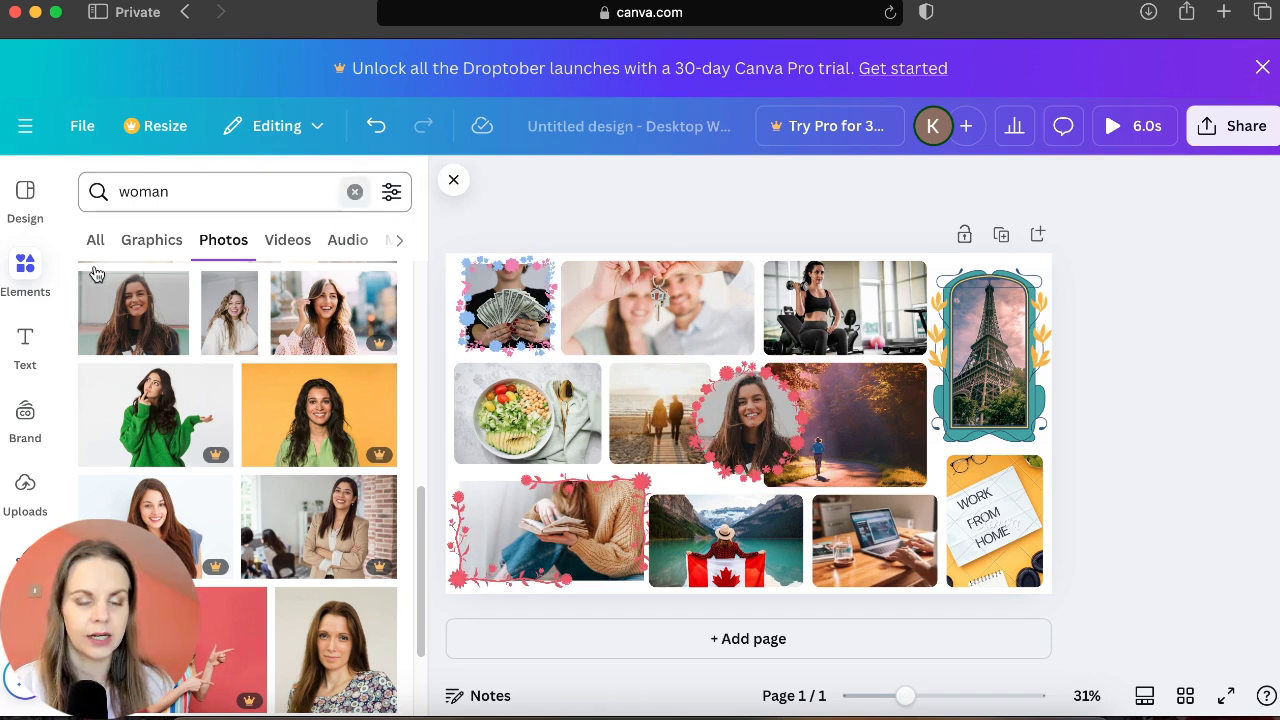
Step: Search the elements for "shapes" and limit the results to graphics
key(super+a)
key(BackSpace)
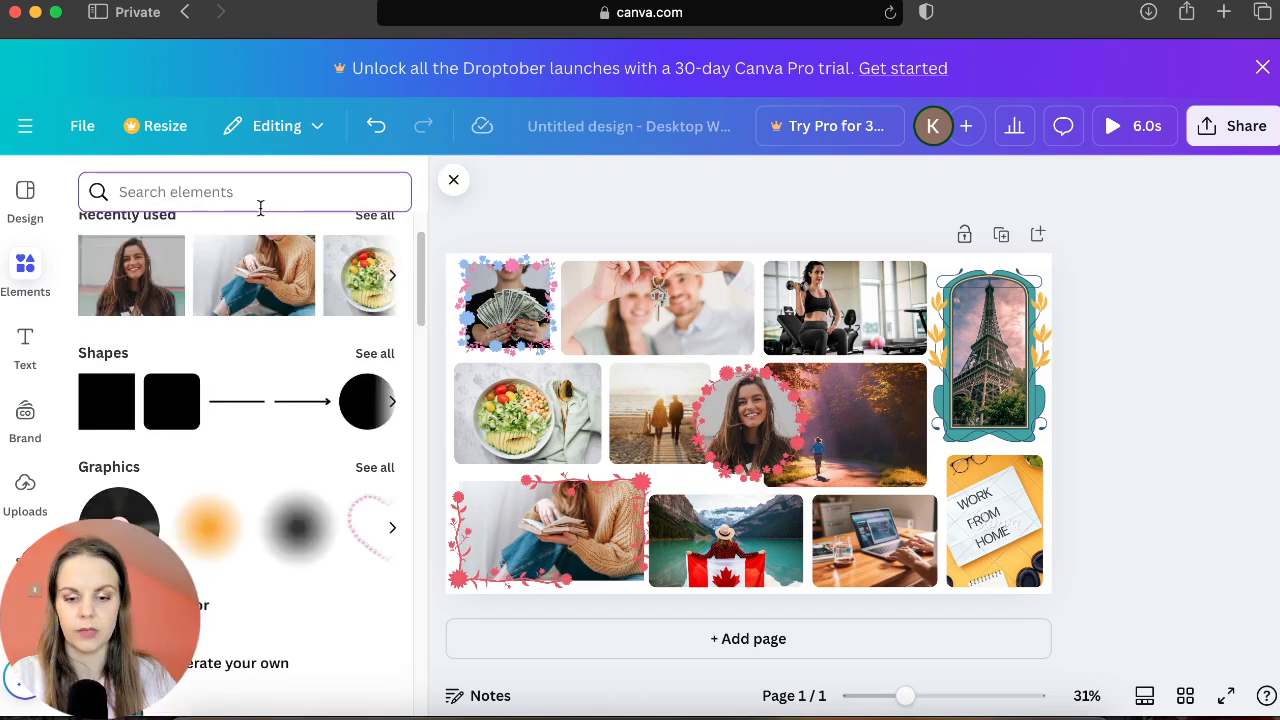
text(shapes)
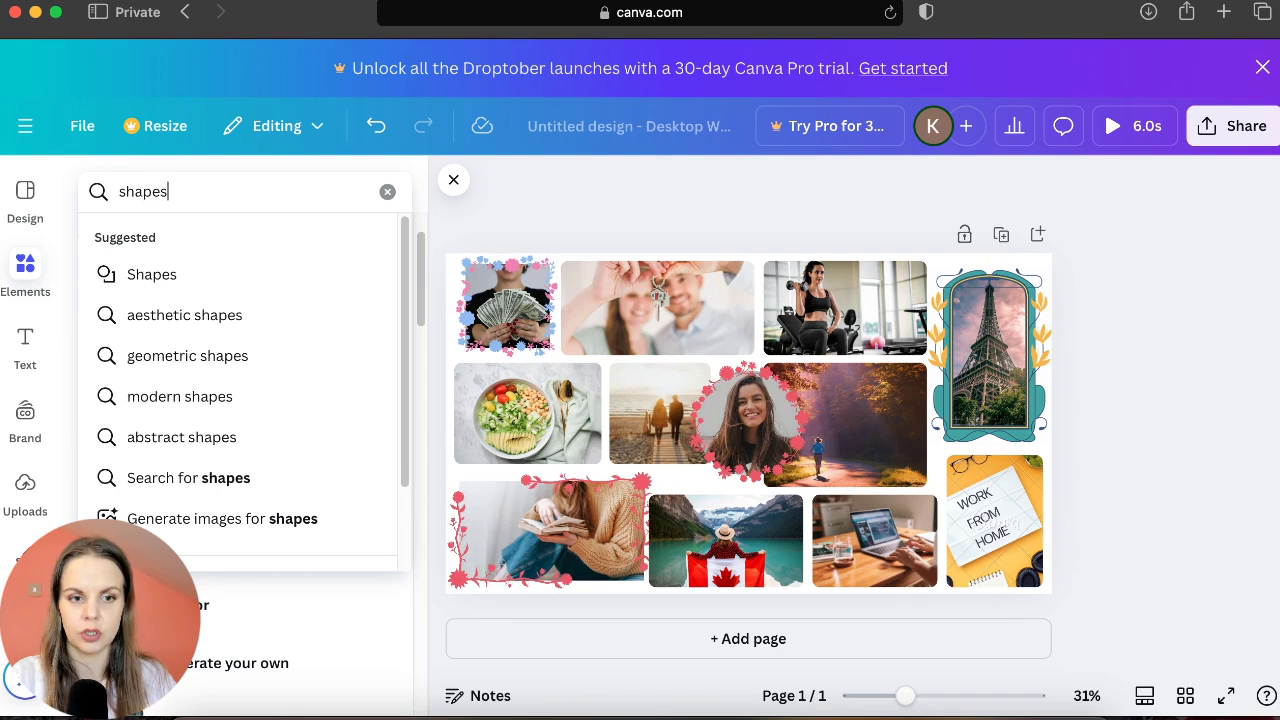
key(Return)
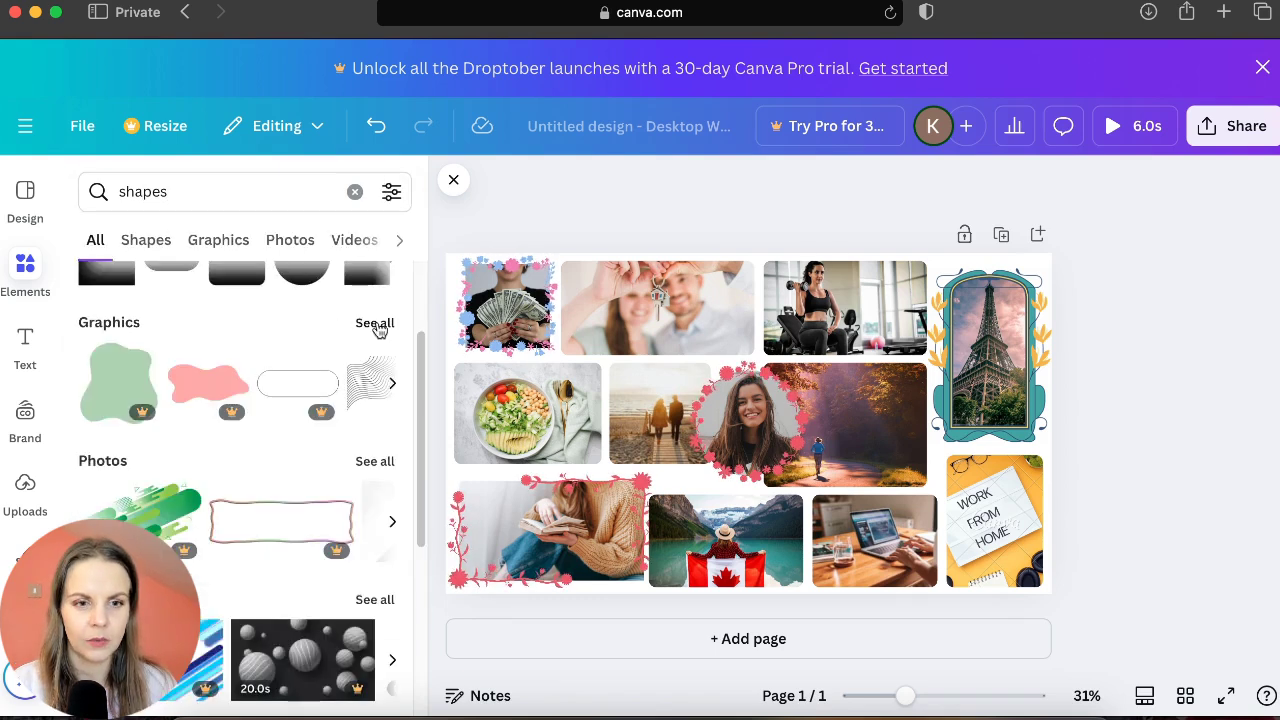
click(230, 244)
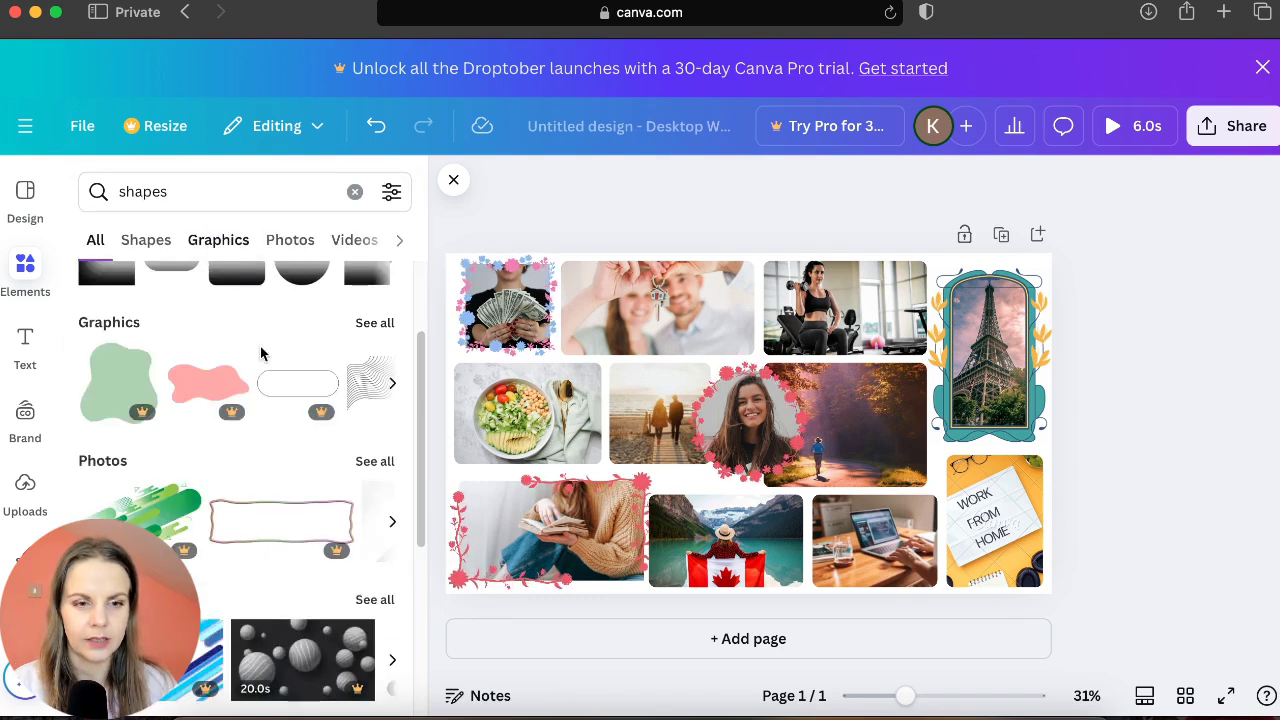
Step: Add the yellow-orange label shape with the outlined edge and place it between the house-keys couple photo and the salad photo
scroll(263, 354, down, 10)
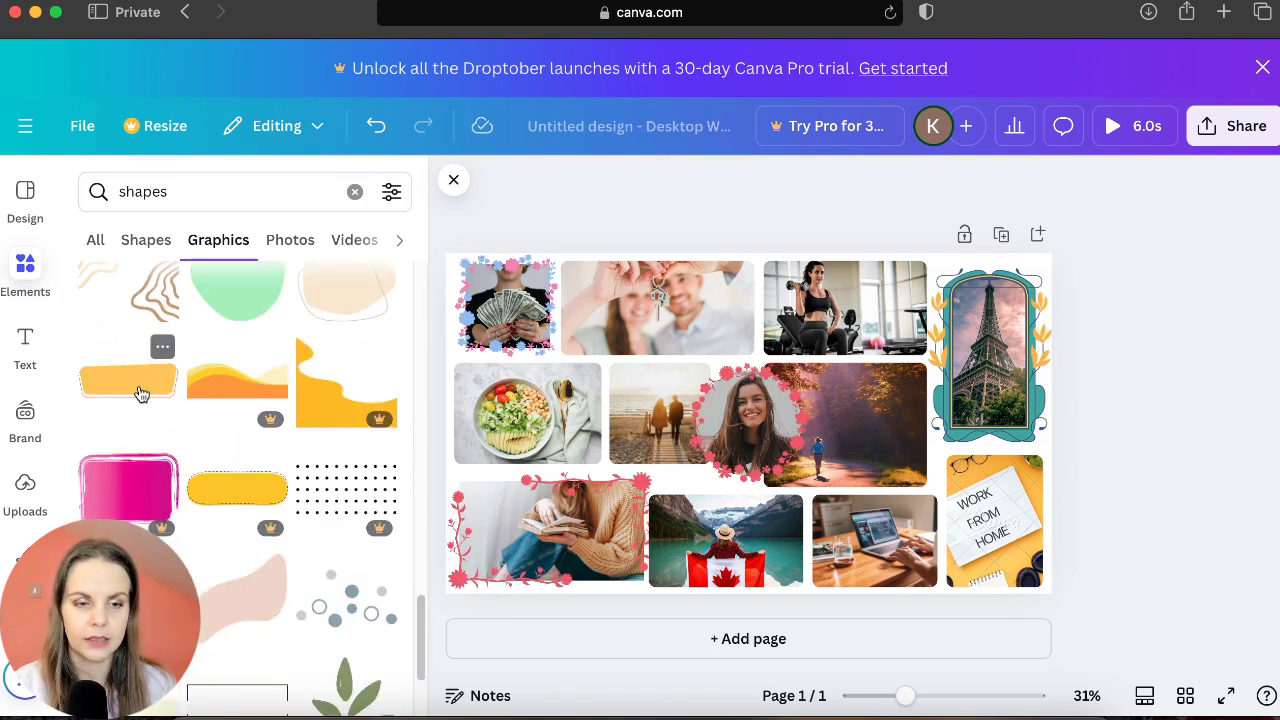
click(141, 392)
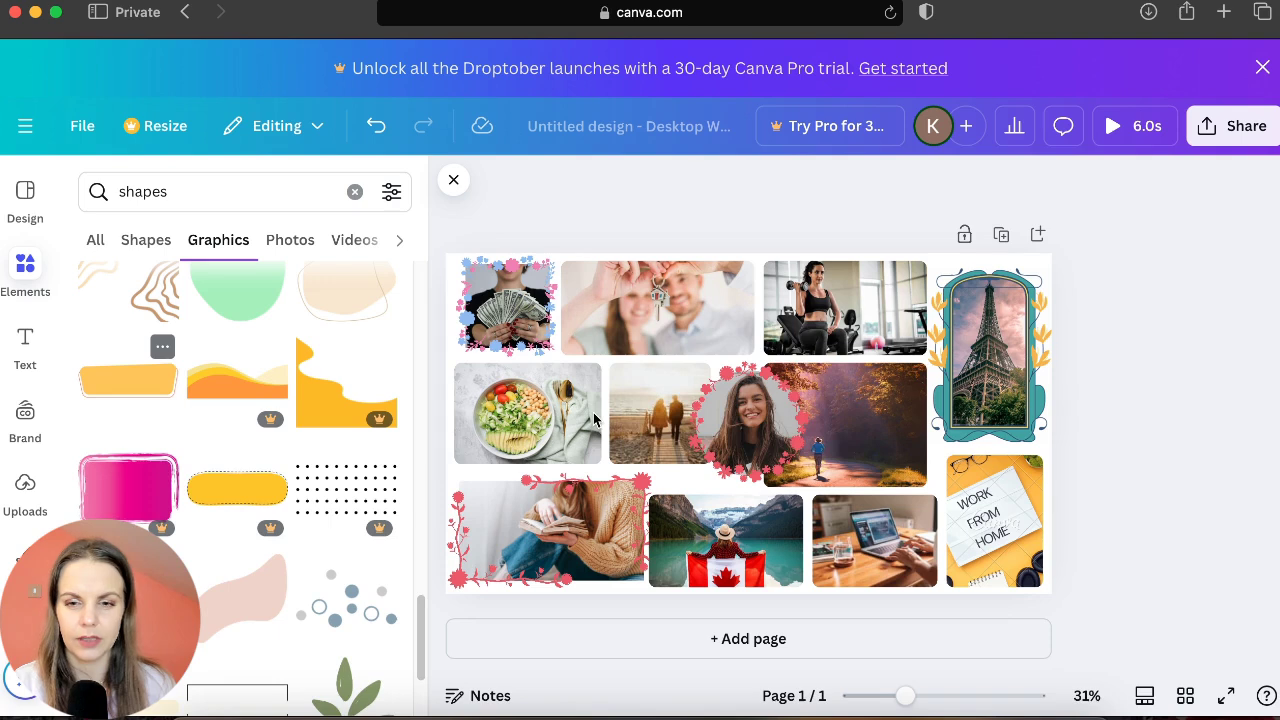
drag(869, 381, 630, 370)
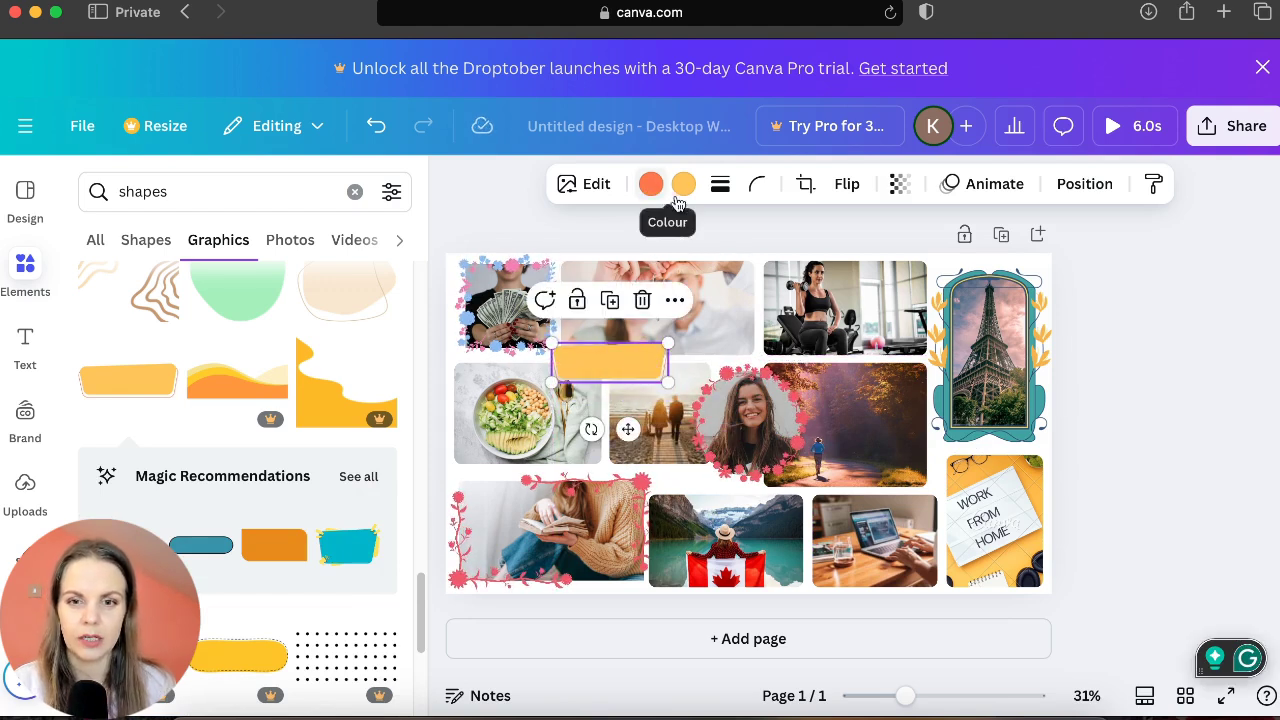
Step: Recolour the label's yellow fill to the pink from the default solid colours
click(684, 188)
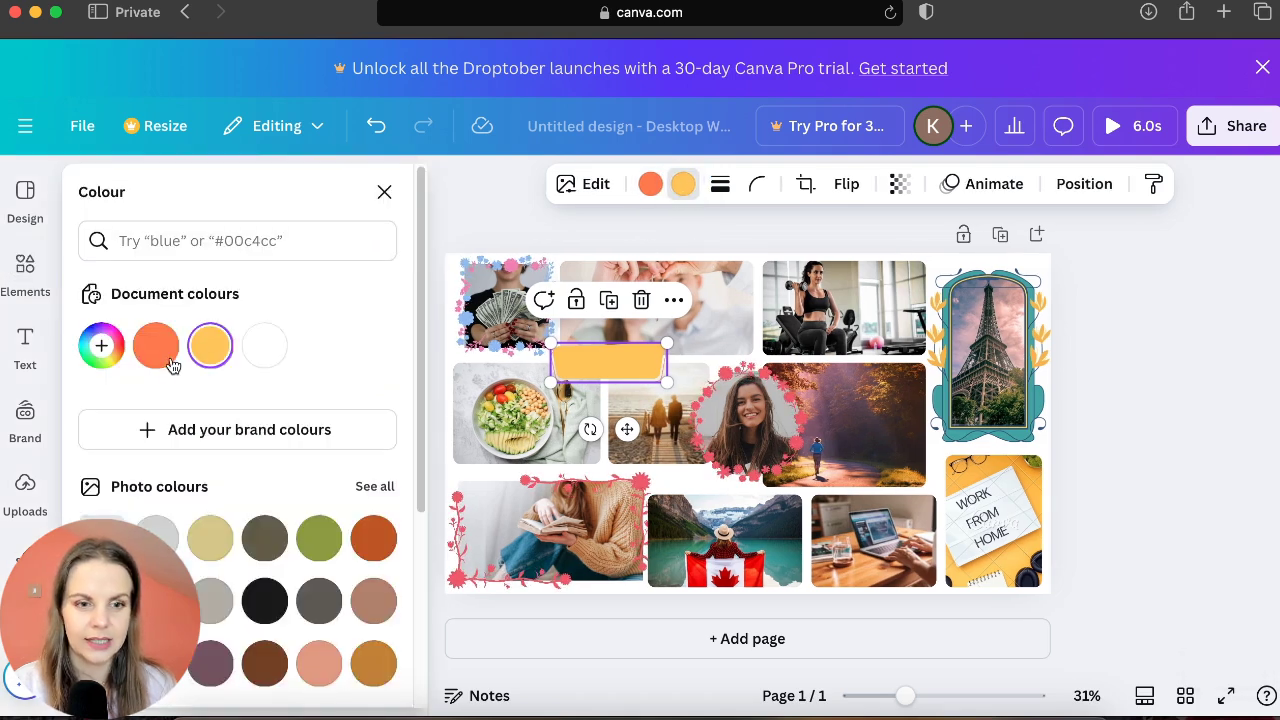
scroll(271, 402, down, 5)
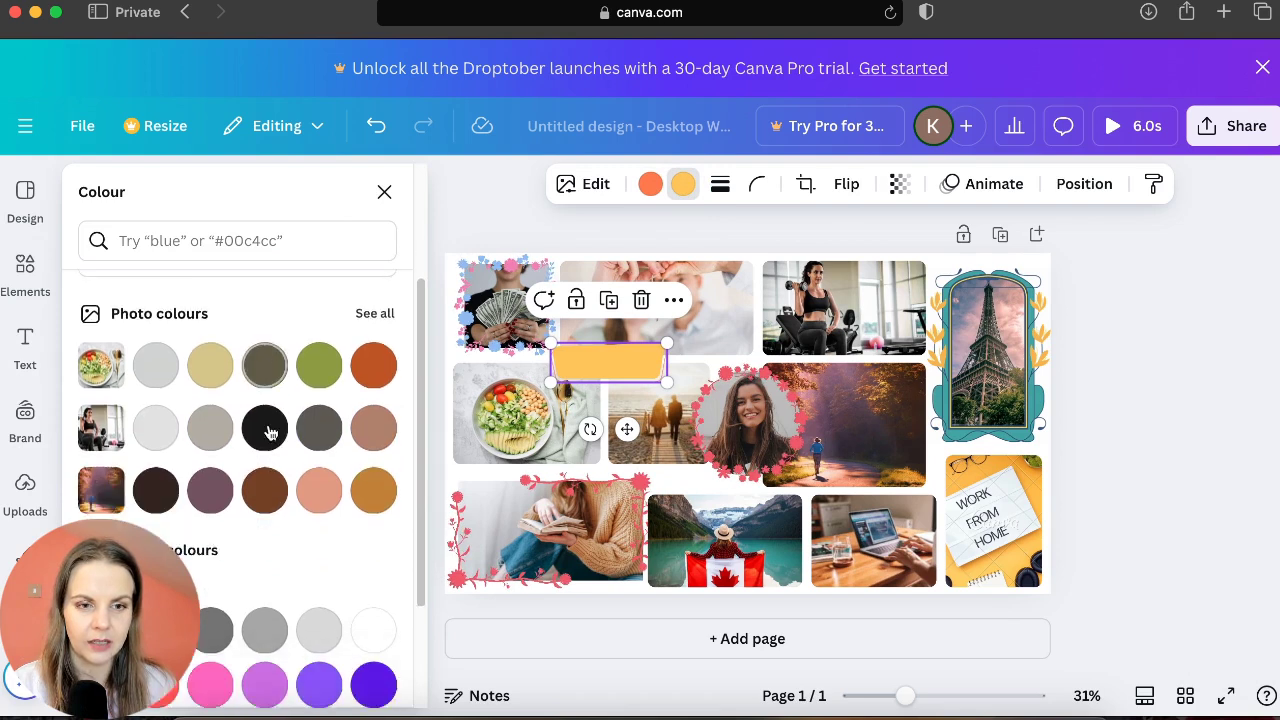
scroll(245, 550, down, 2)
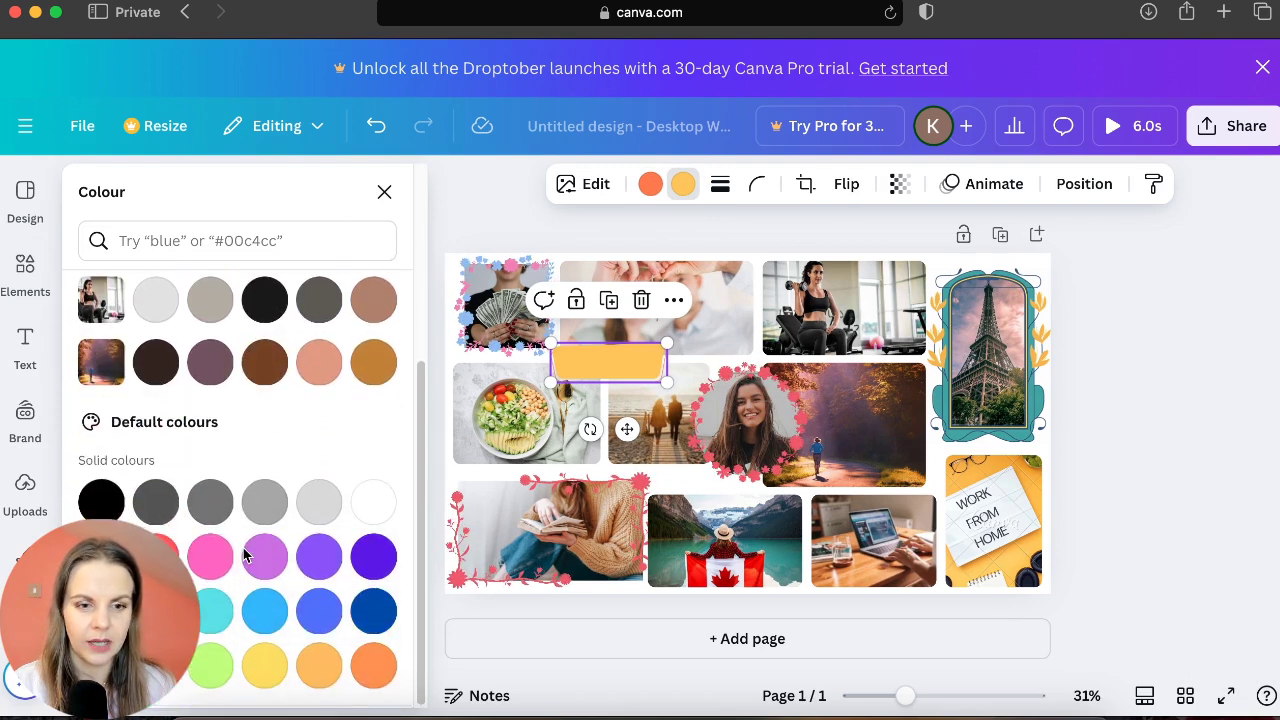
click(210, 562)
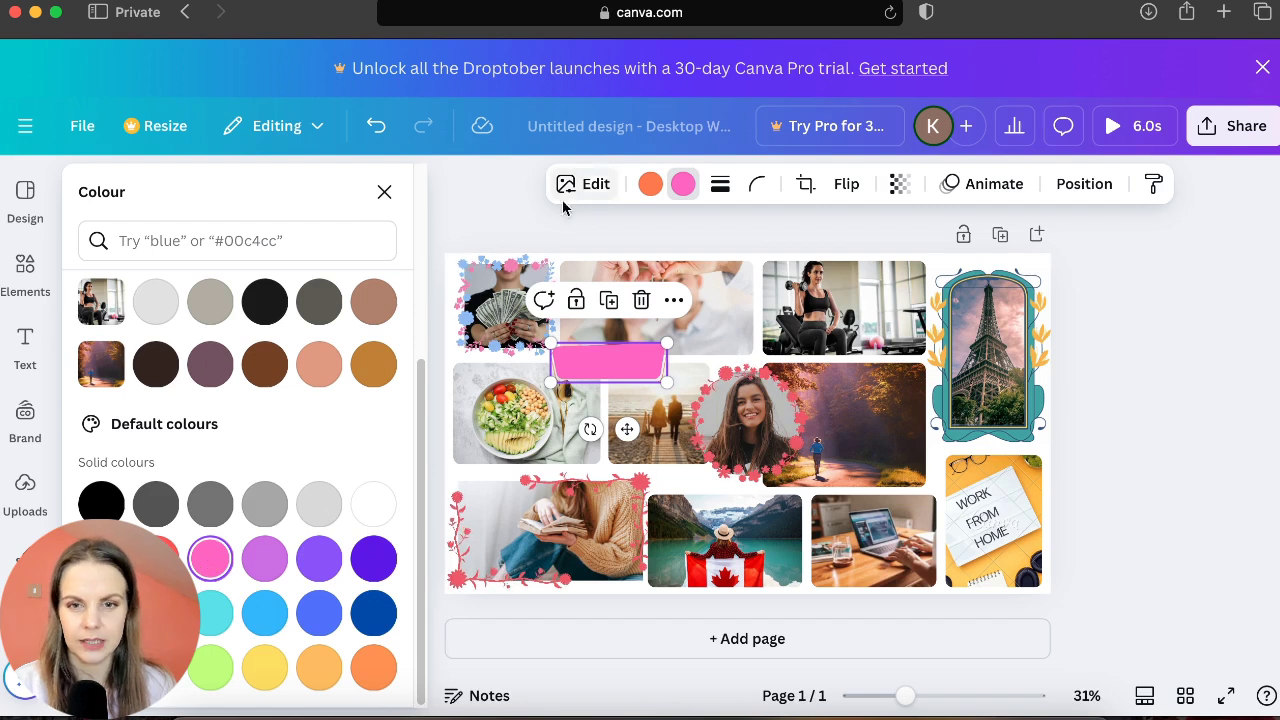
click(535, 233)
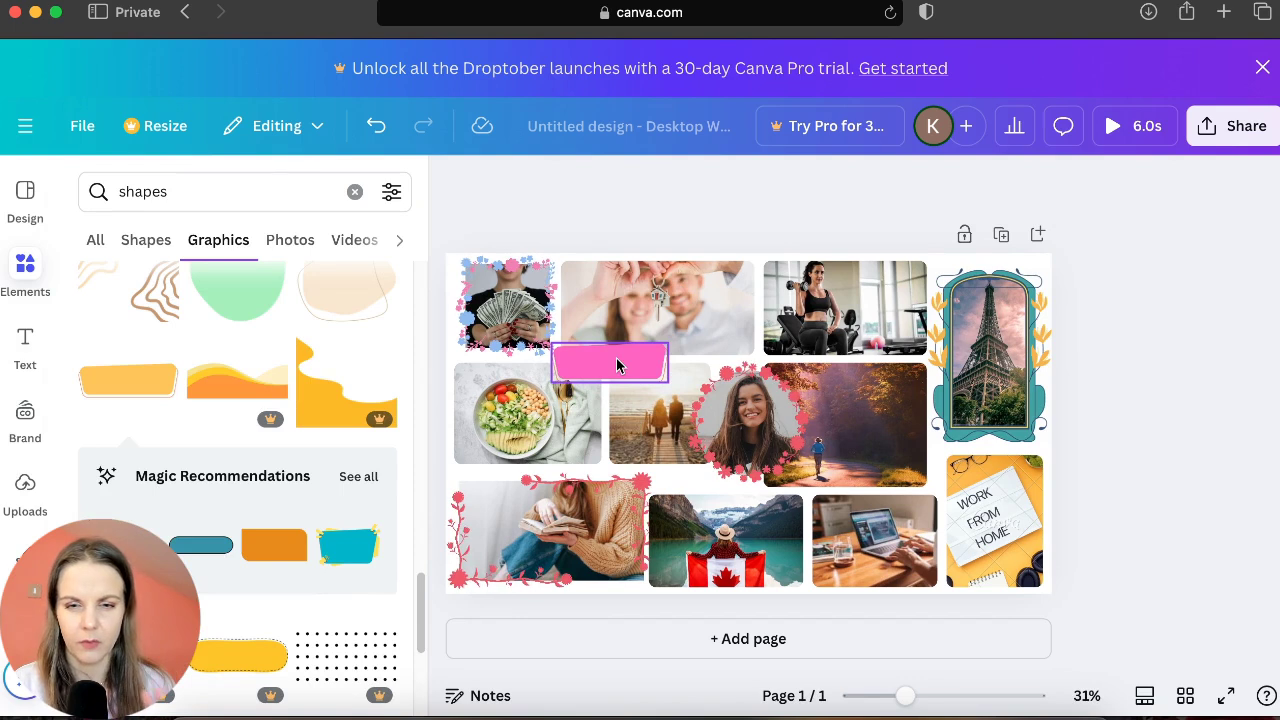
Step: Make two copies of the pink label, placing one at the Eiffel Tower frame's lower edge and one above the Canadian flag photo
right_click(616, 364)
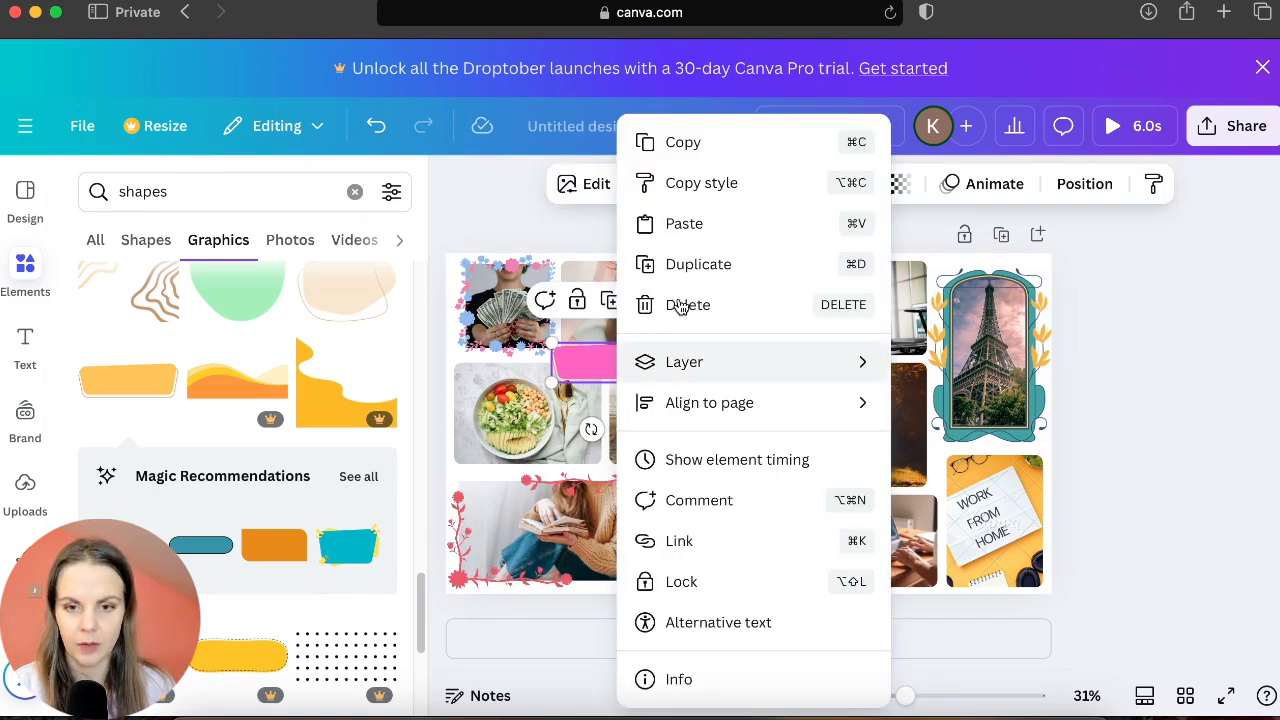
click(742, 145)
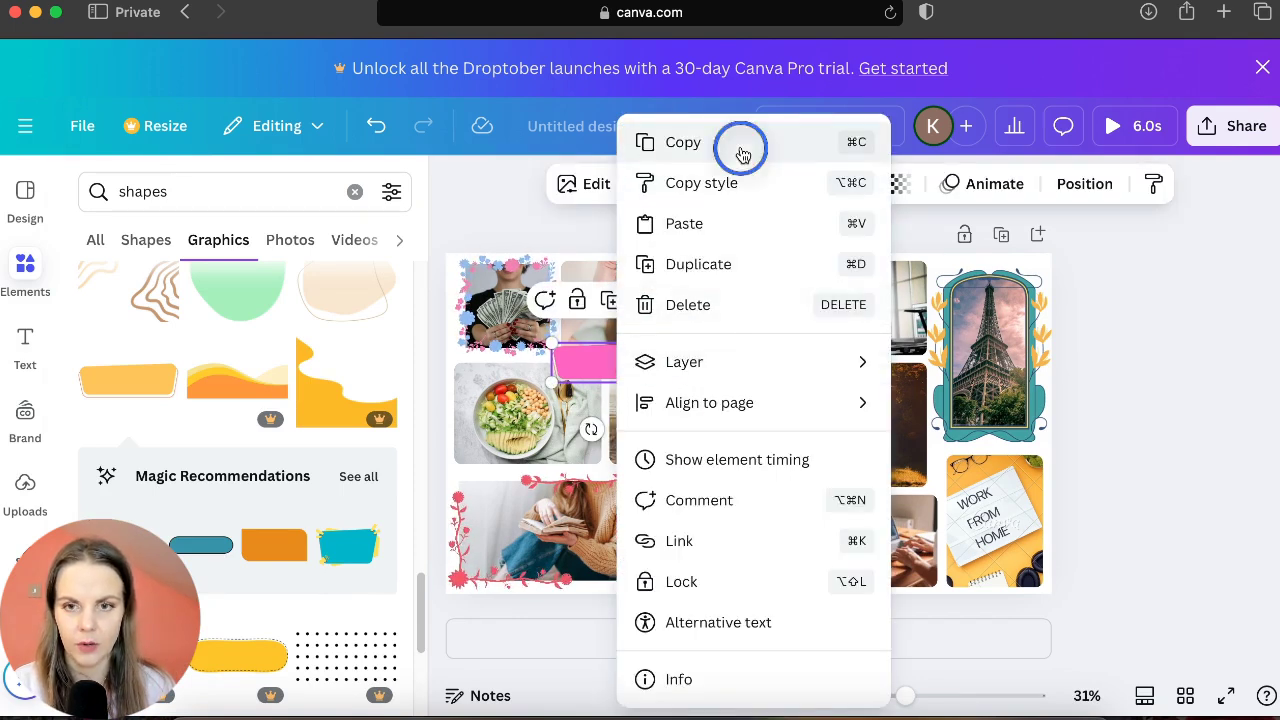
key(cmd+v)
drag(646, 480, 965, 510)
key(super+v)
drag(683, 552, 685, 549)
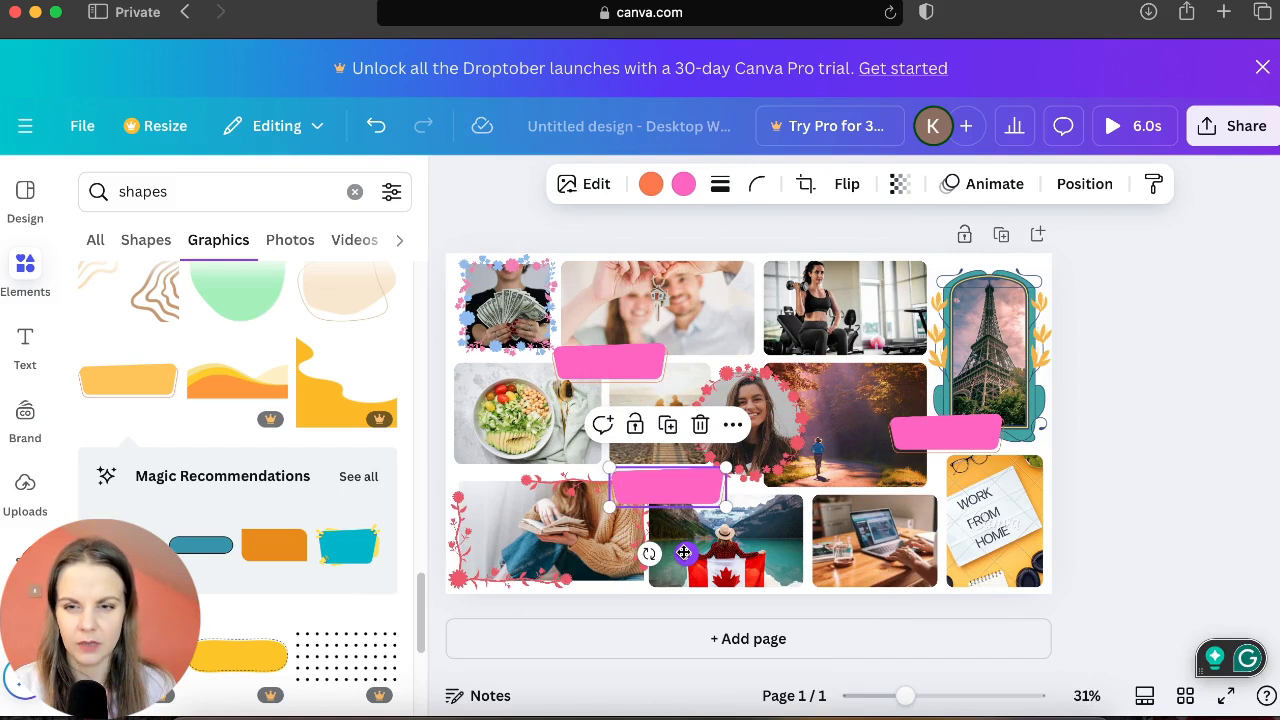
click(1146, 527)
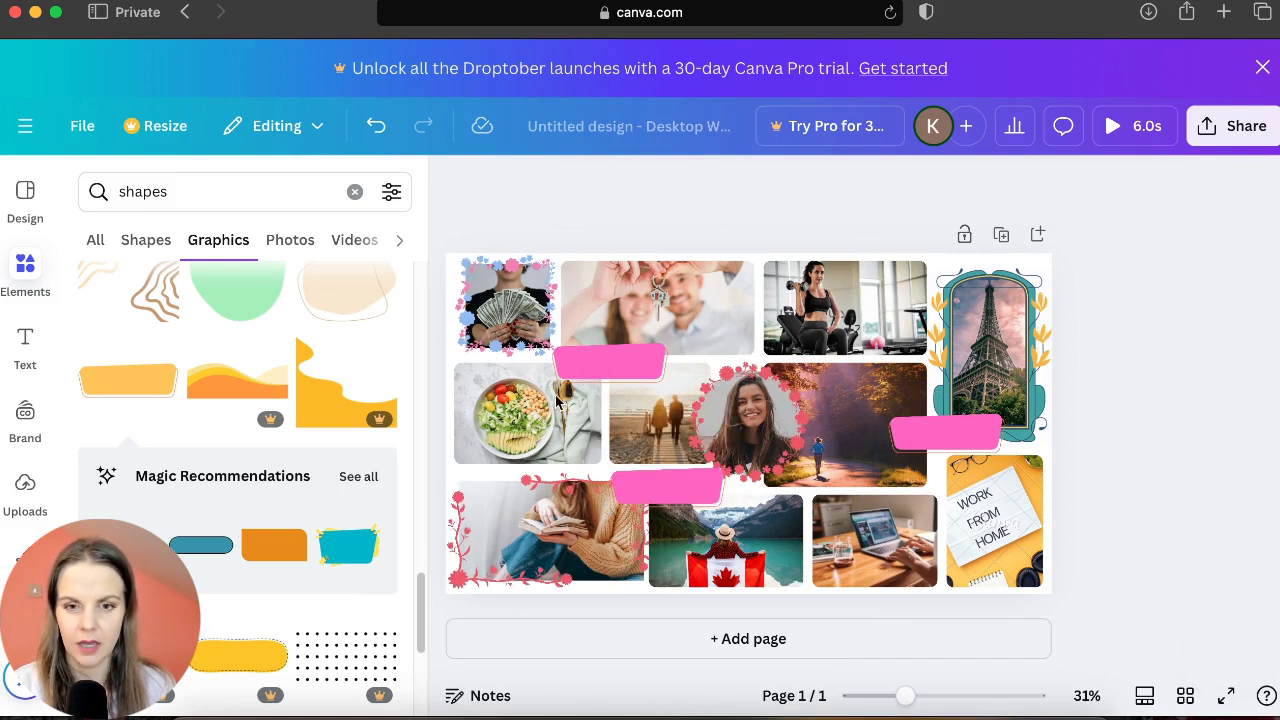
Step: Add a subheading text box to the page and set its font to Gagalin
click(25, 343)
scroll(226, 393, down, 3)
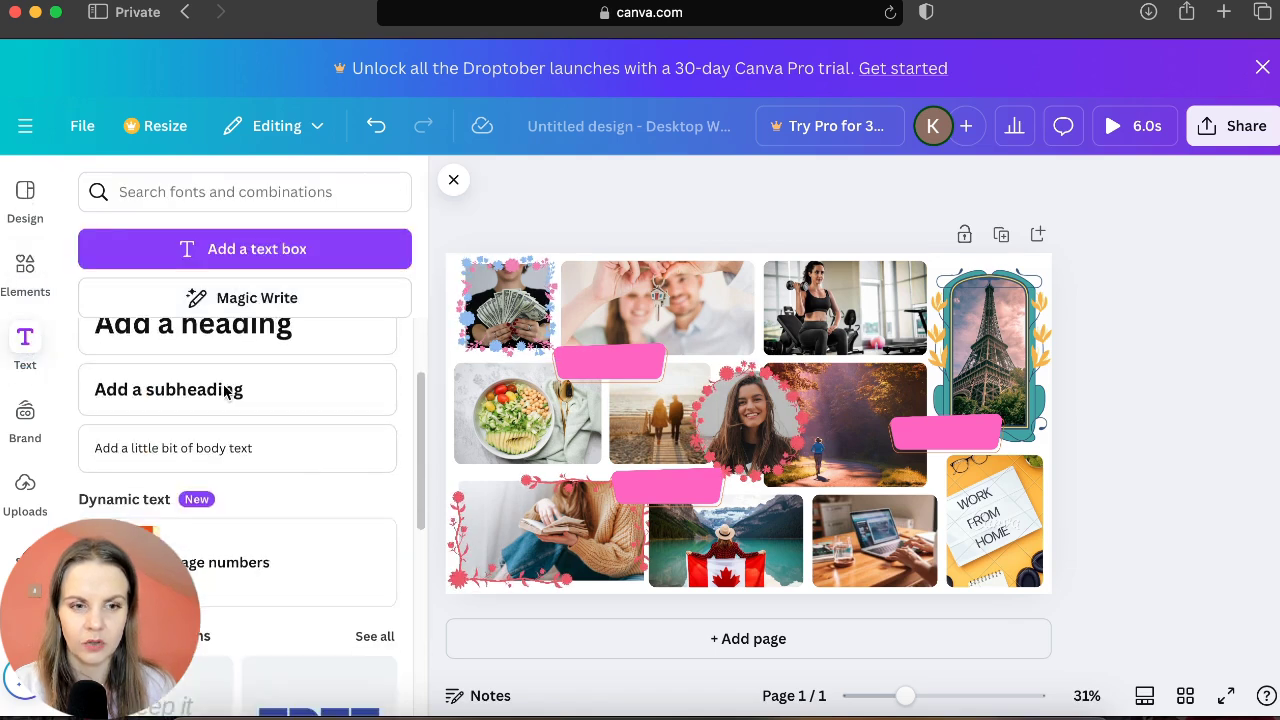
scroll(226, 393, down, 2)
scroll(215, 420, up, 2)
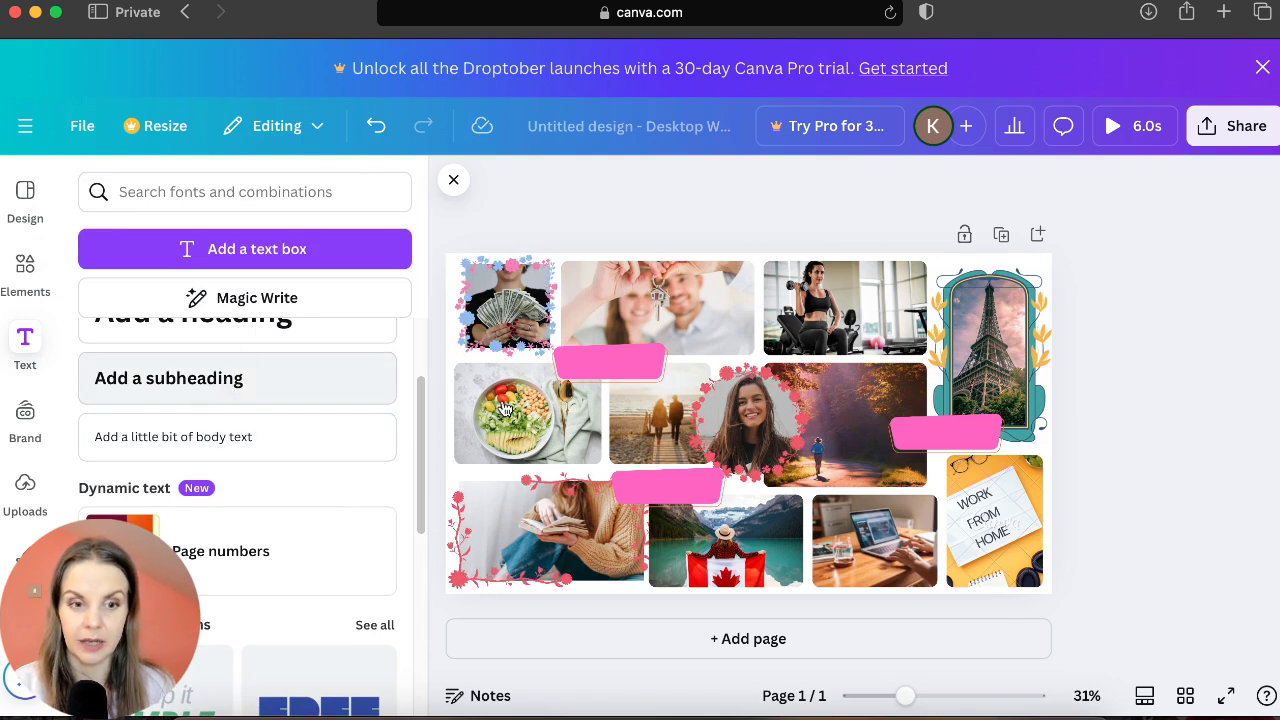
click(168, 378)
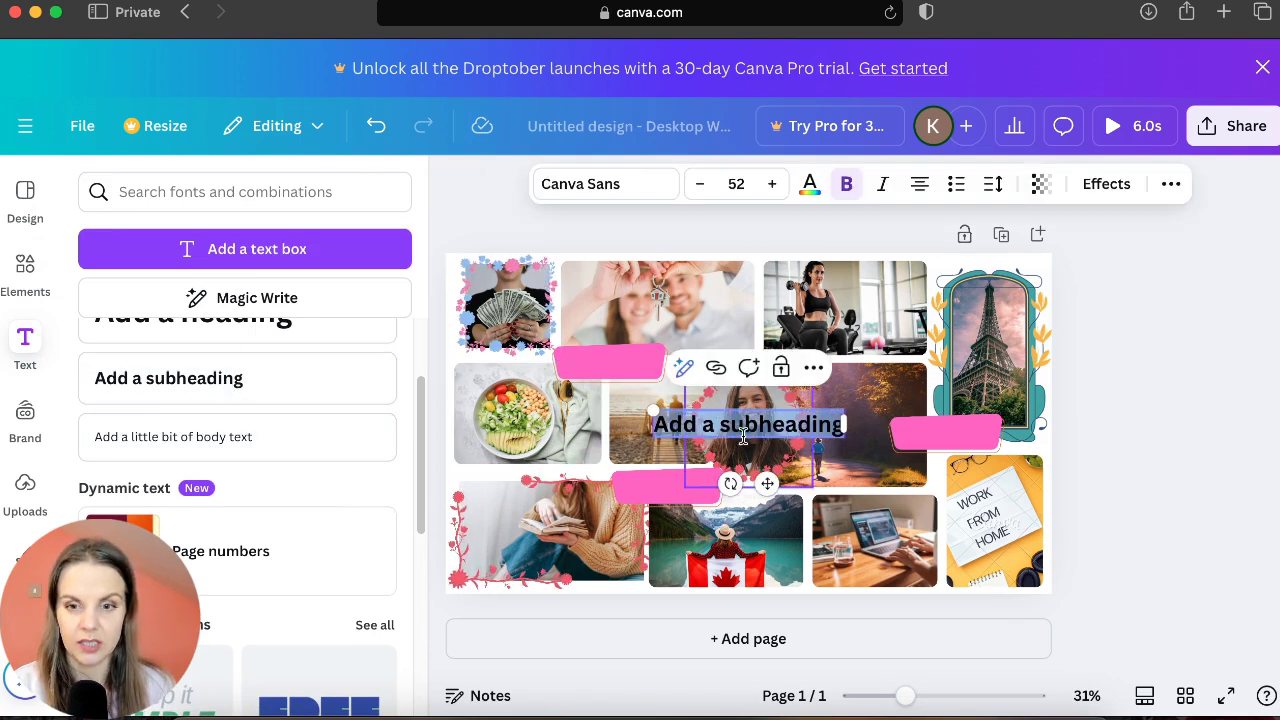
click(622, 187)
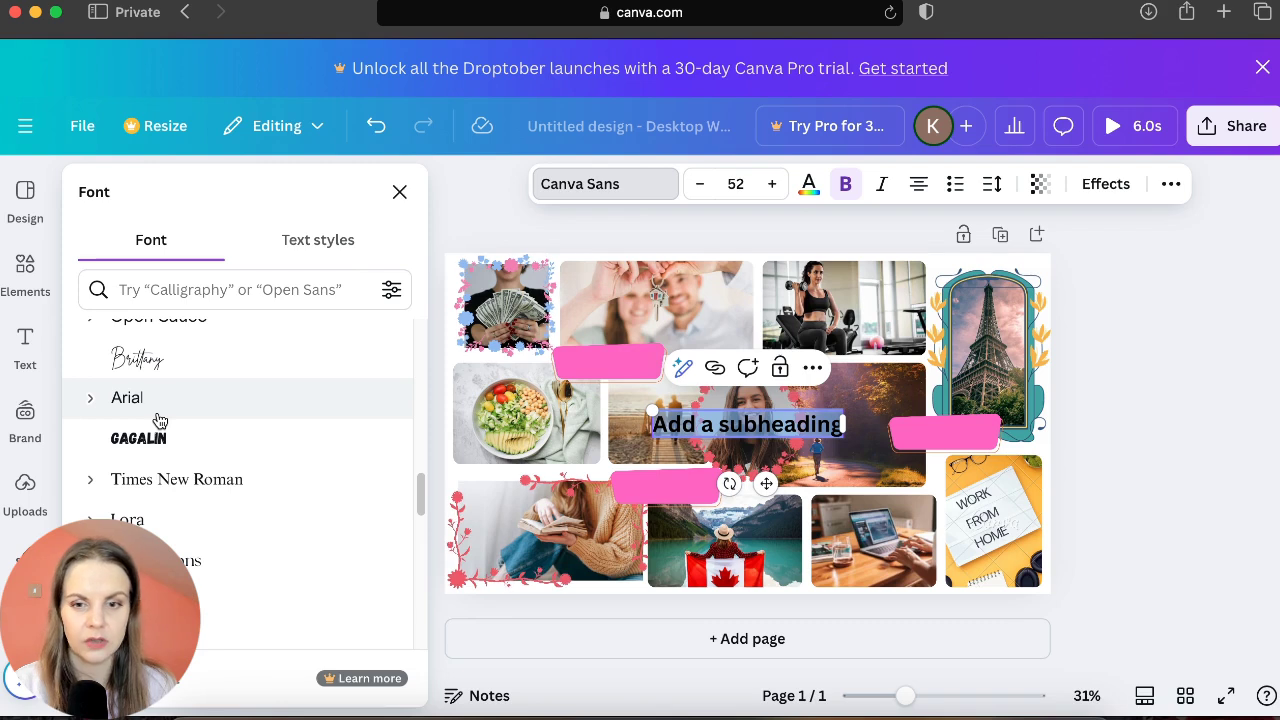
scroll(160, 420, down, 1)
click(157, 400)
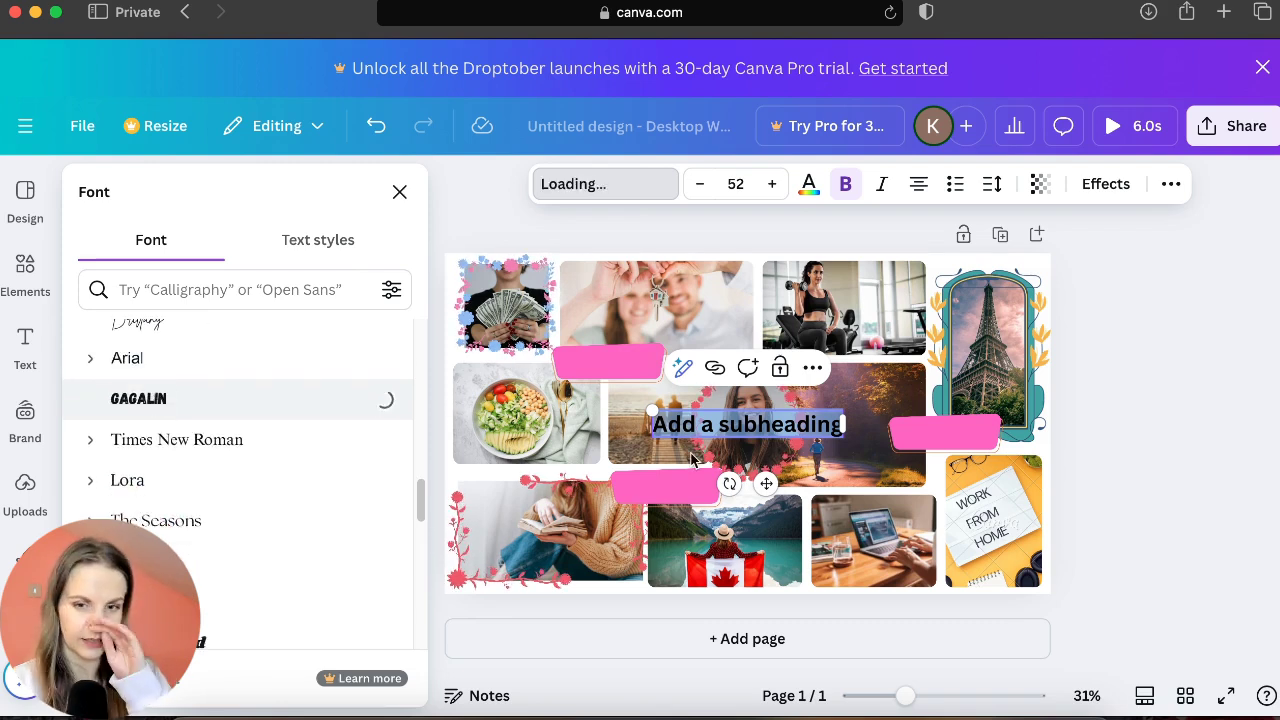
Step: Move the subheading over the pink label below the house-keys couple photo and replace its text with "I'M A HOMEOWNER"
drag(765, 481, 641, 409)
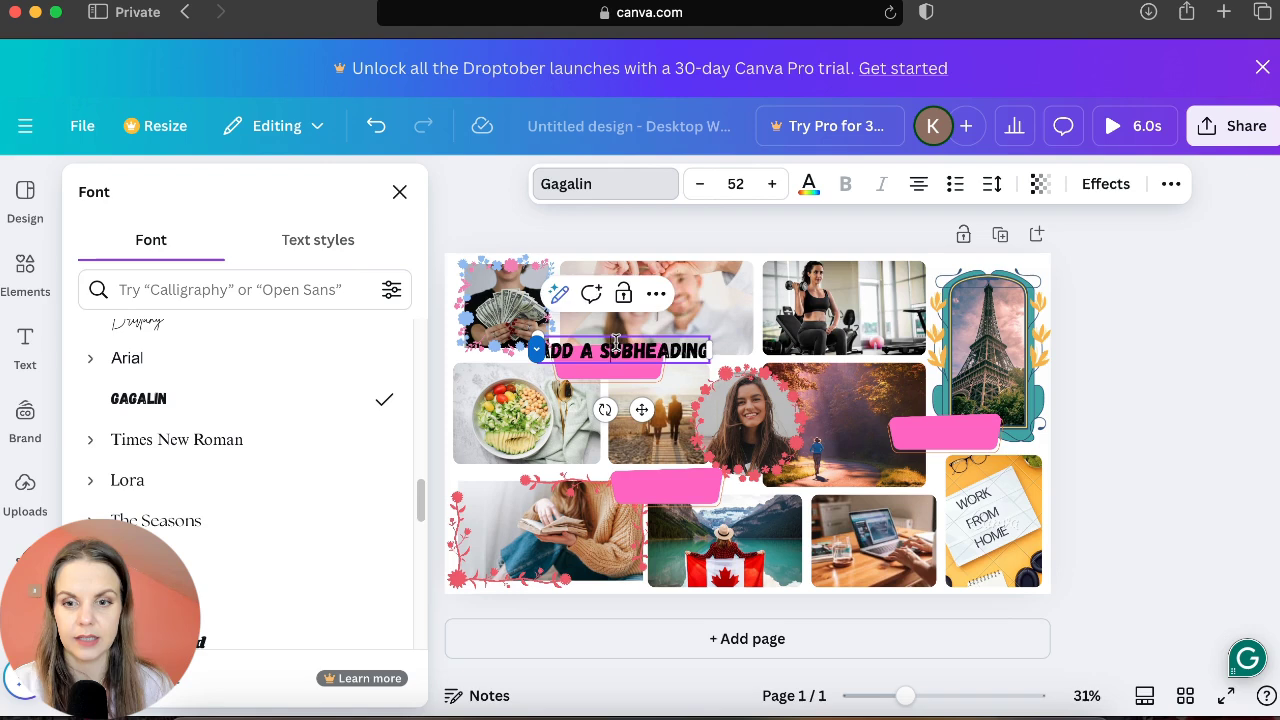
key(BackSpace)
text(I'M A HOMEOWNER)
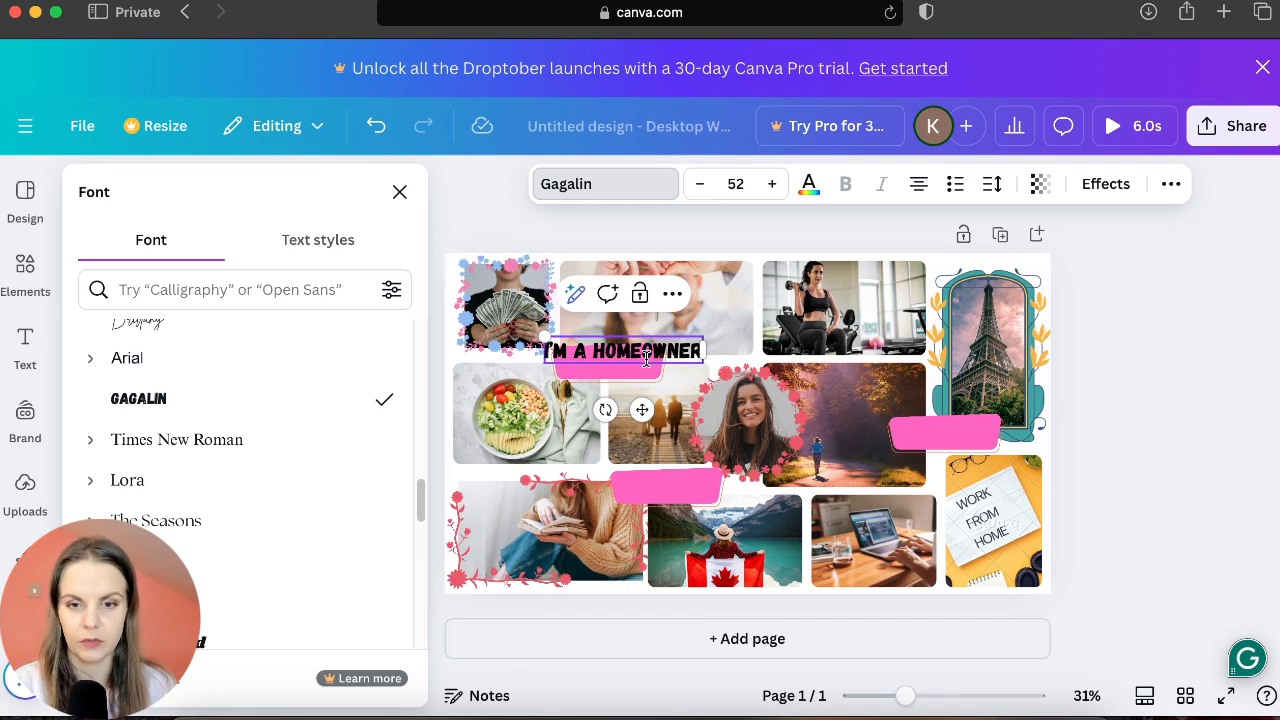
Step: Reduce the "I'M A HOMEOWNER" text to size 39 and fit it inside the pink label
click(646, 370)
click(622, 360)
click(700, 184)
click(700, 184)
click(700, 184)
click(700, 184)
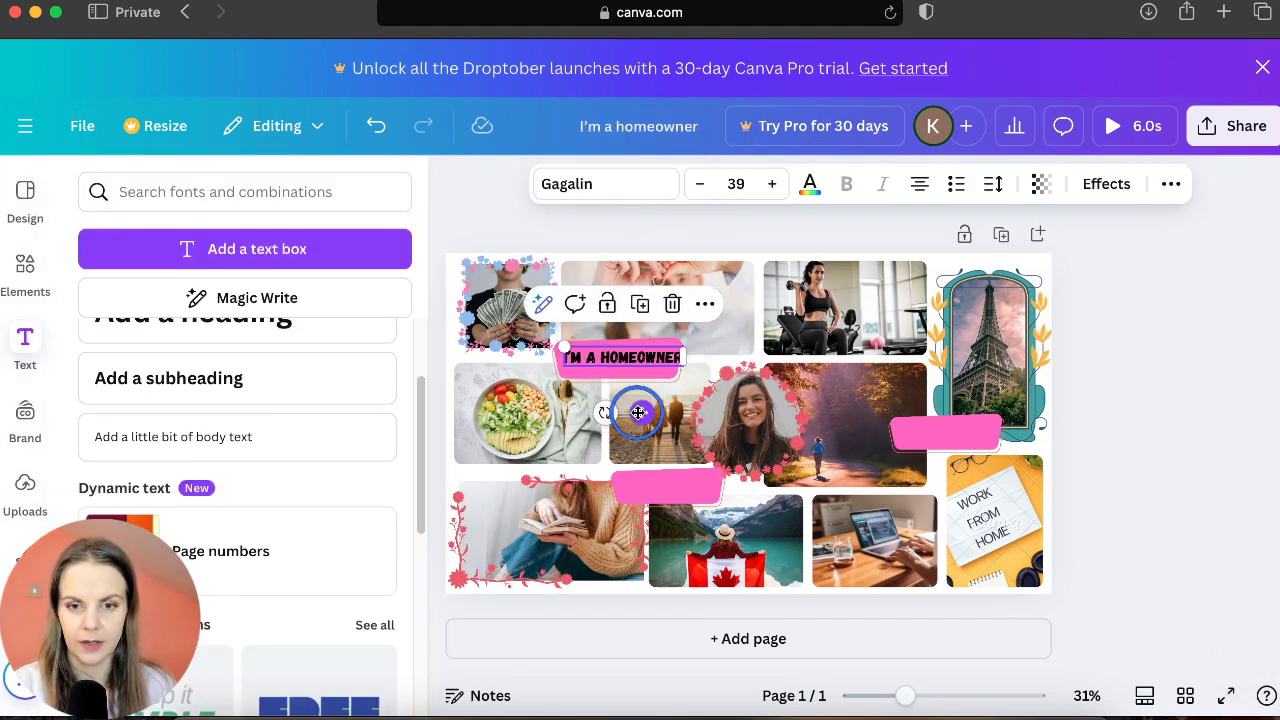
drag(638, 412, 634, 411)
click(1115, 515)
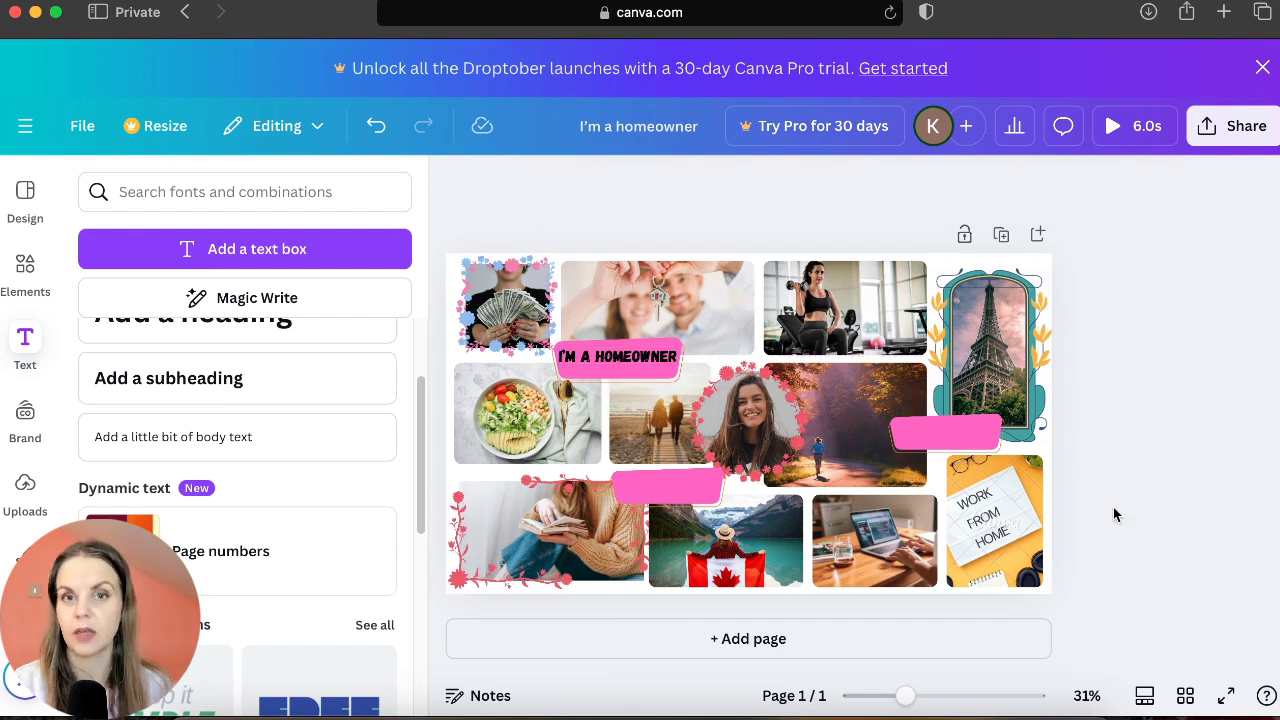
Step: Try to download the vision board as a JPG
click(1261, 422)
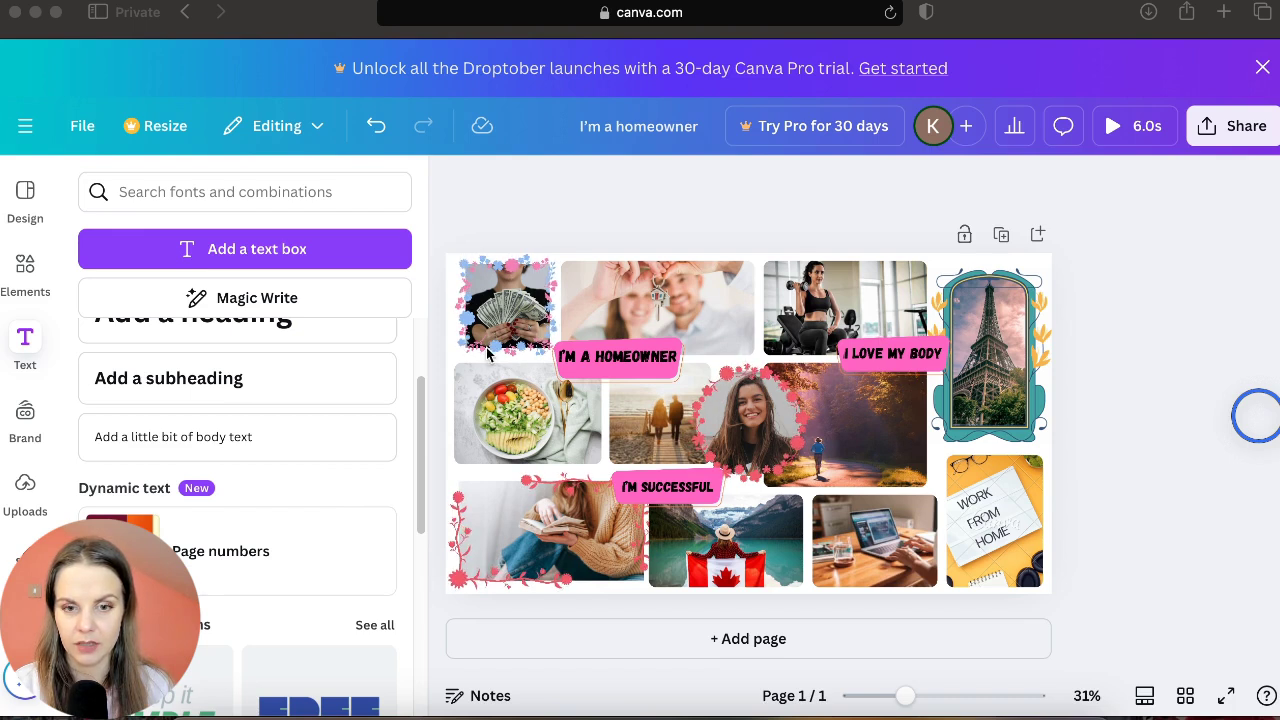
click(1246, 137)
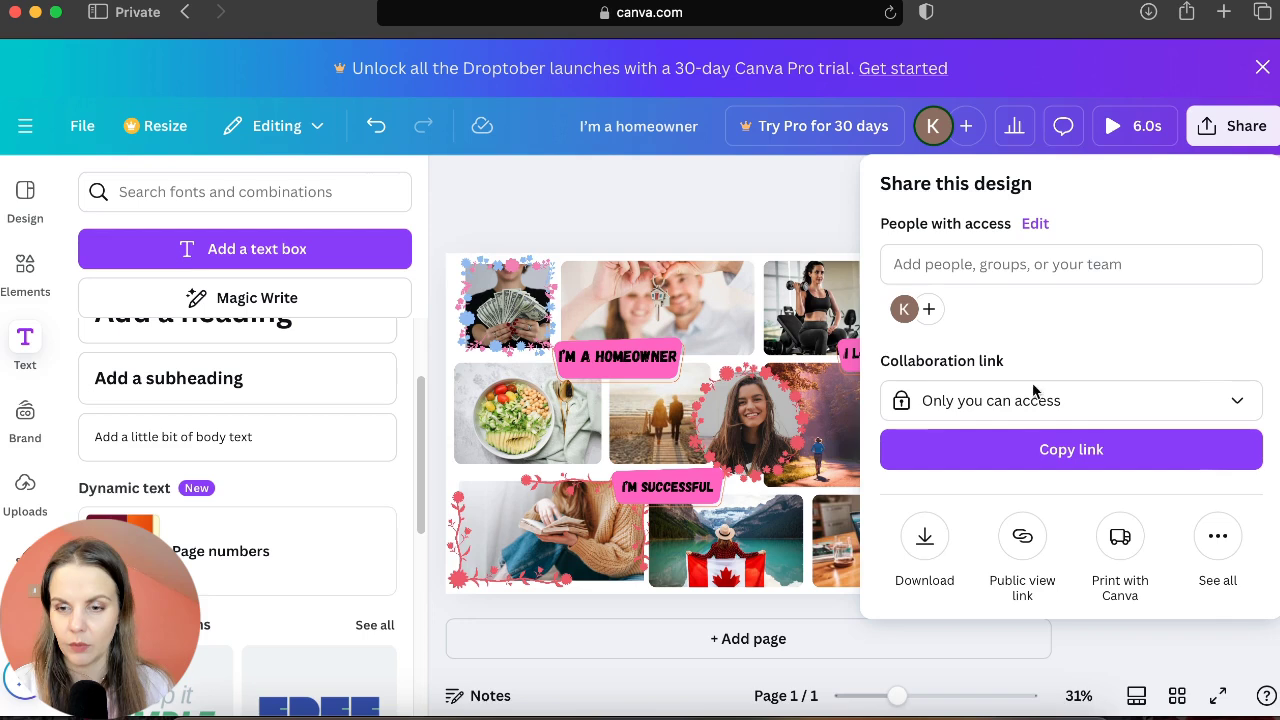
click(921, 541)
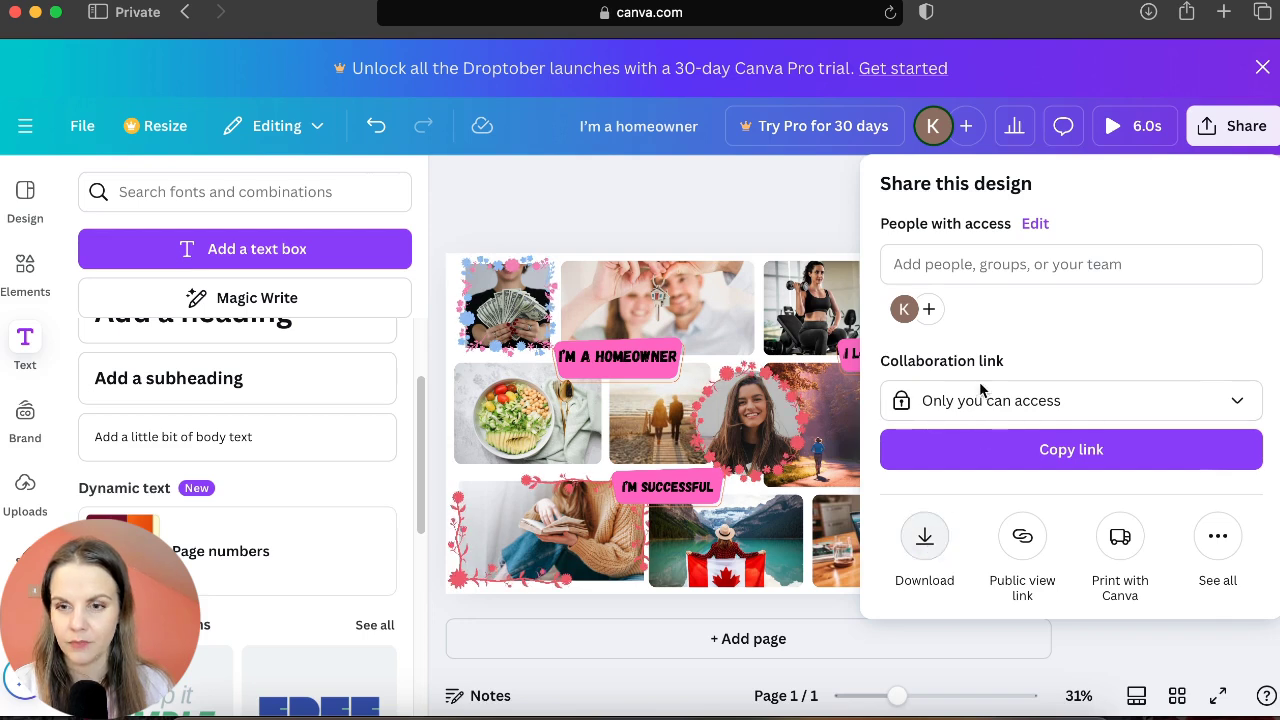
click(1085, 281)
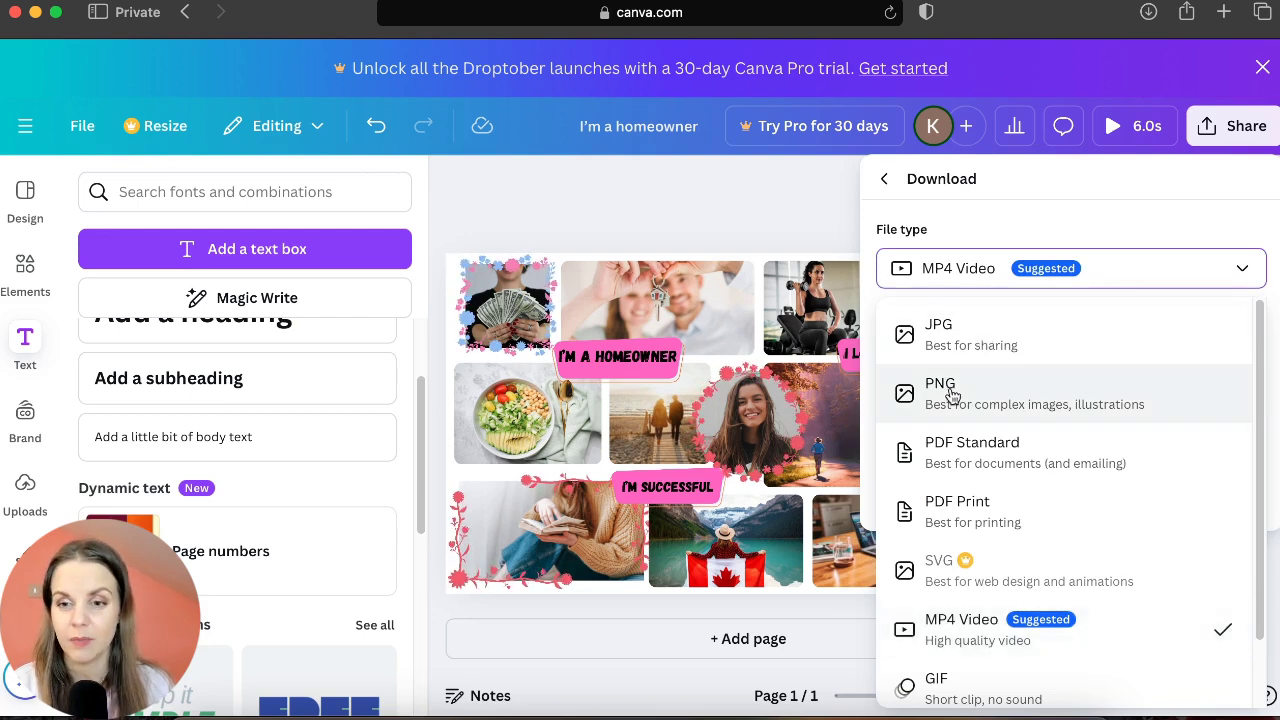
click(975, 345)
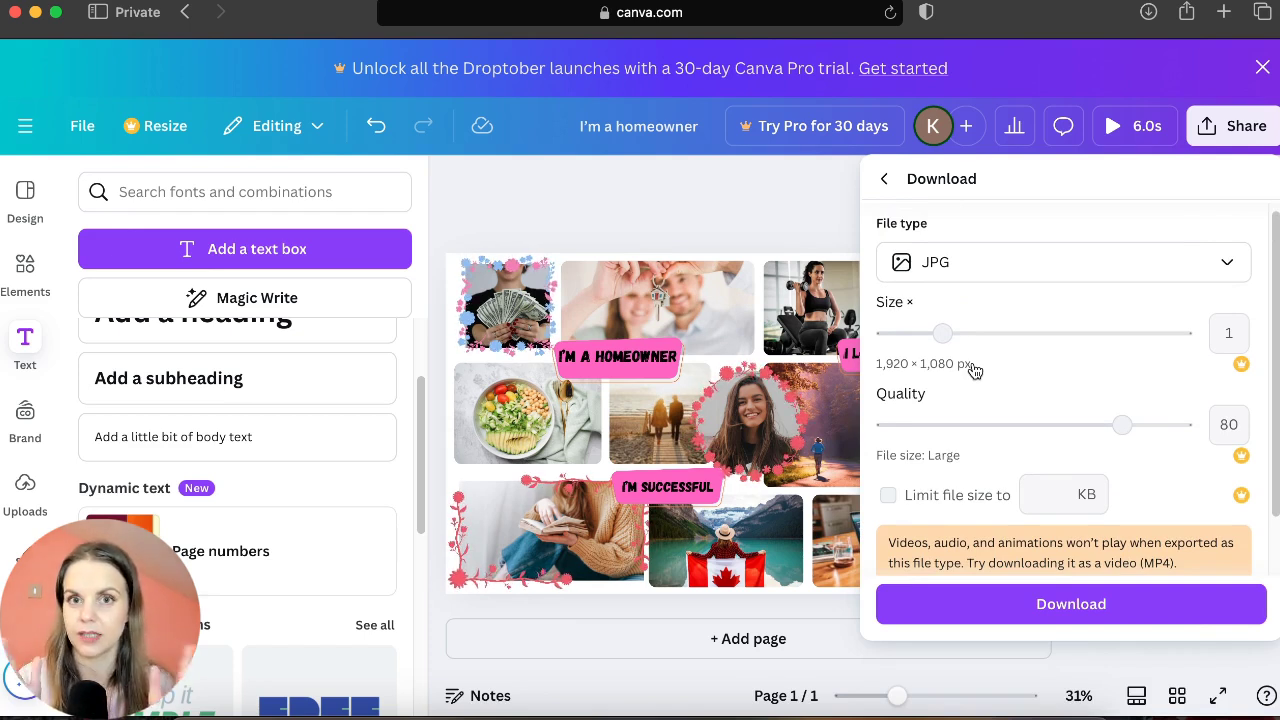
scroll(972, 420, down, 2)
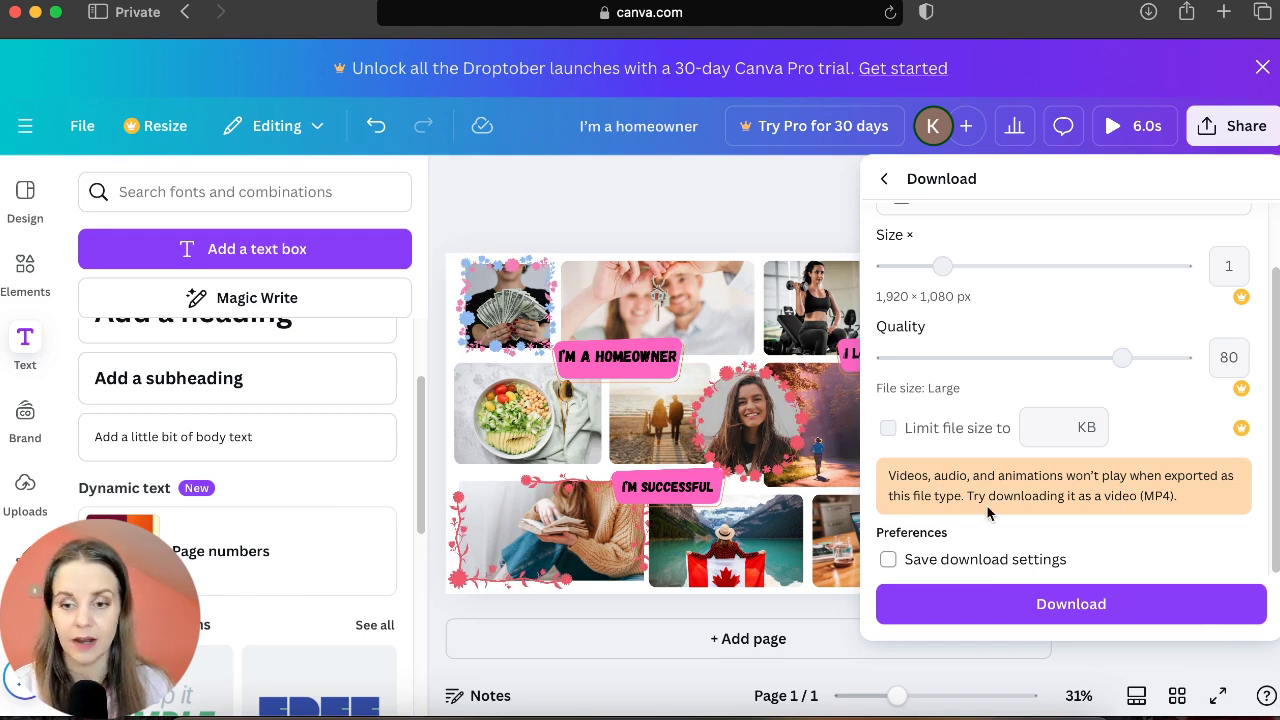
click(1034, 603)
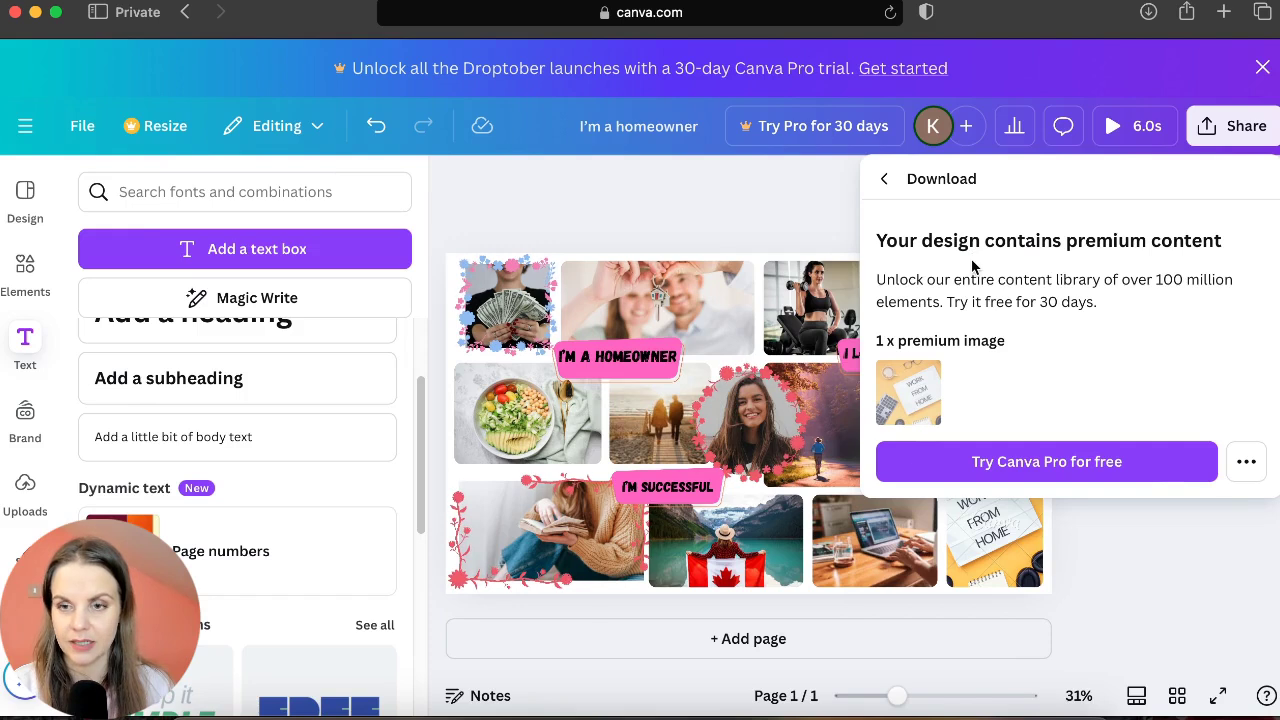
click(731, 236)
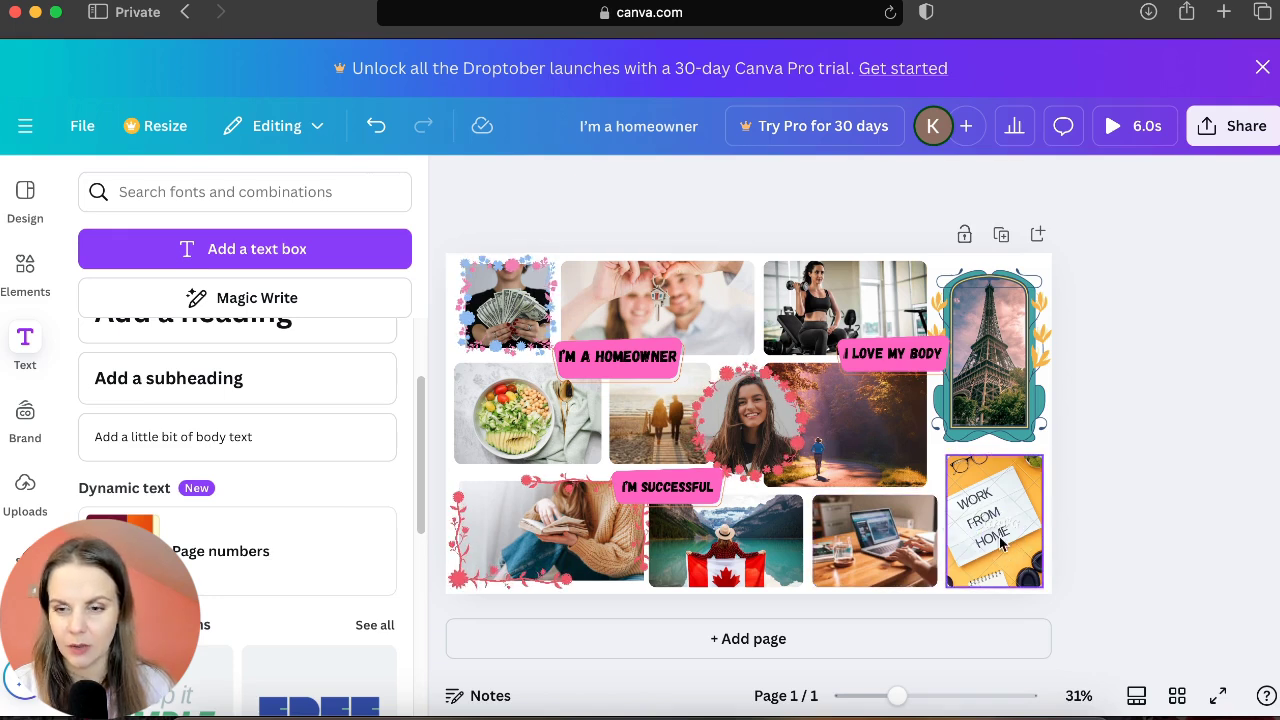
Step: Delete the premium "Work from home" image from the frame below the Eiffel Tower, keeping the frame itself
click(1001, 543)
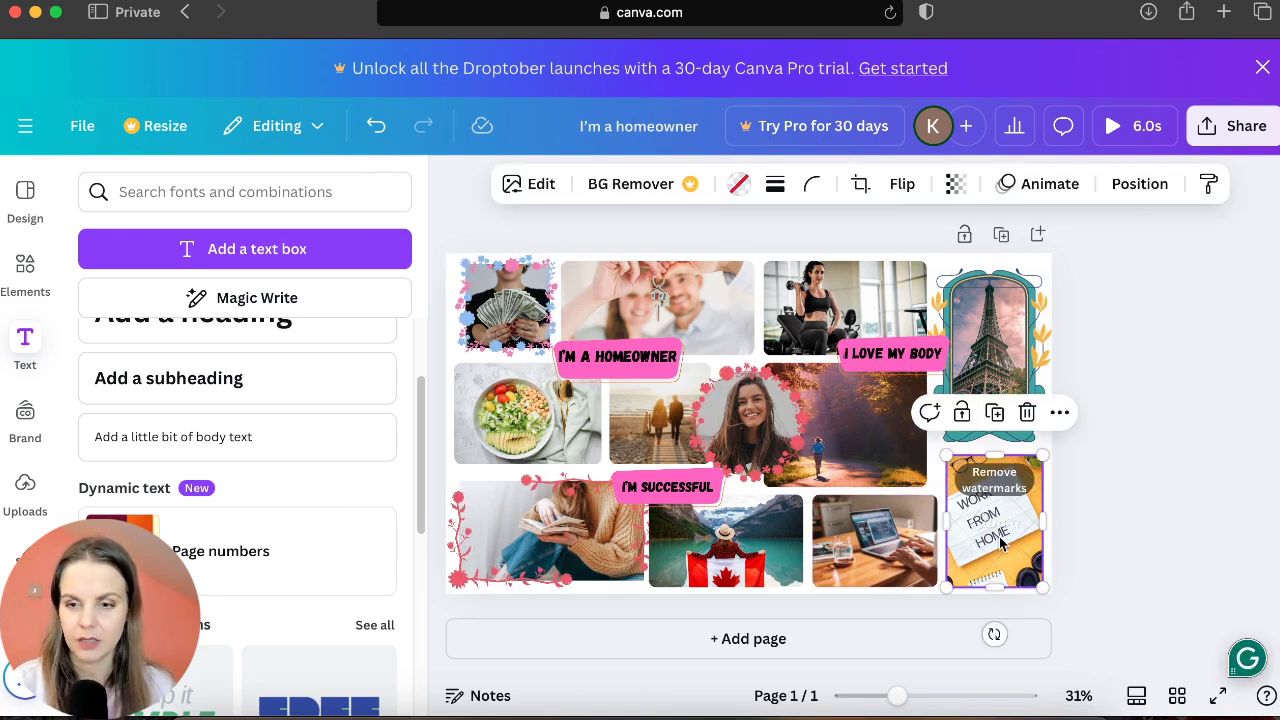
click(1026, 412)
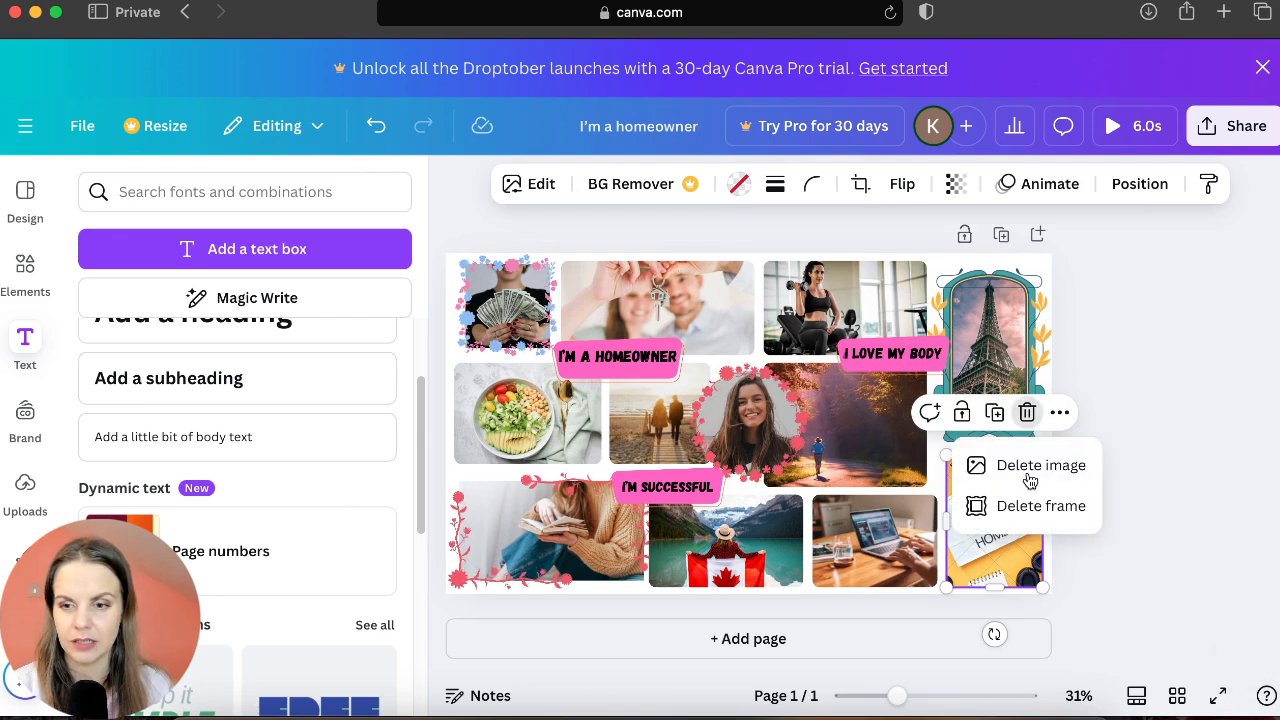
click(1022, 466)
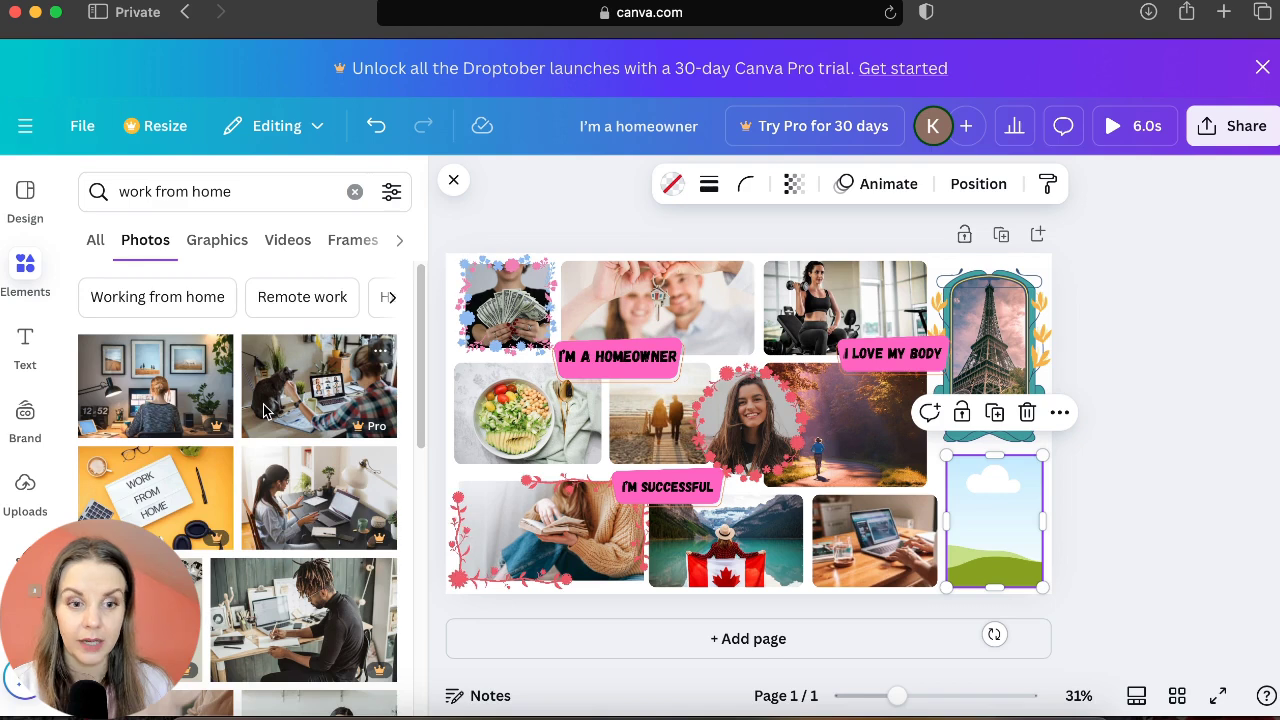
Step: Fill the empty frame with a free "work from home" photo of the woman holding a phone beside her laptop
scroll(265, 410, down, 5)
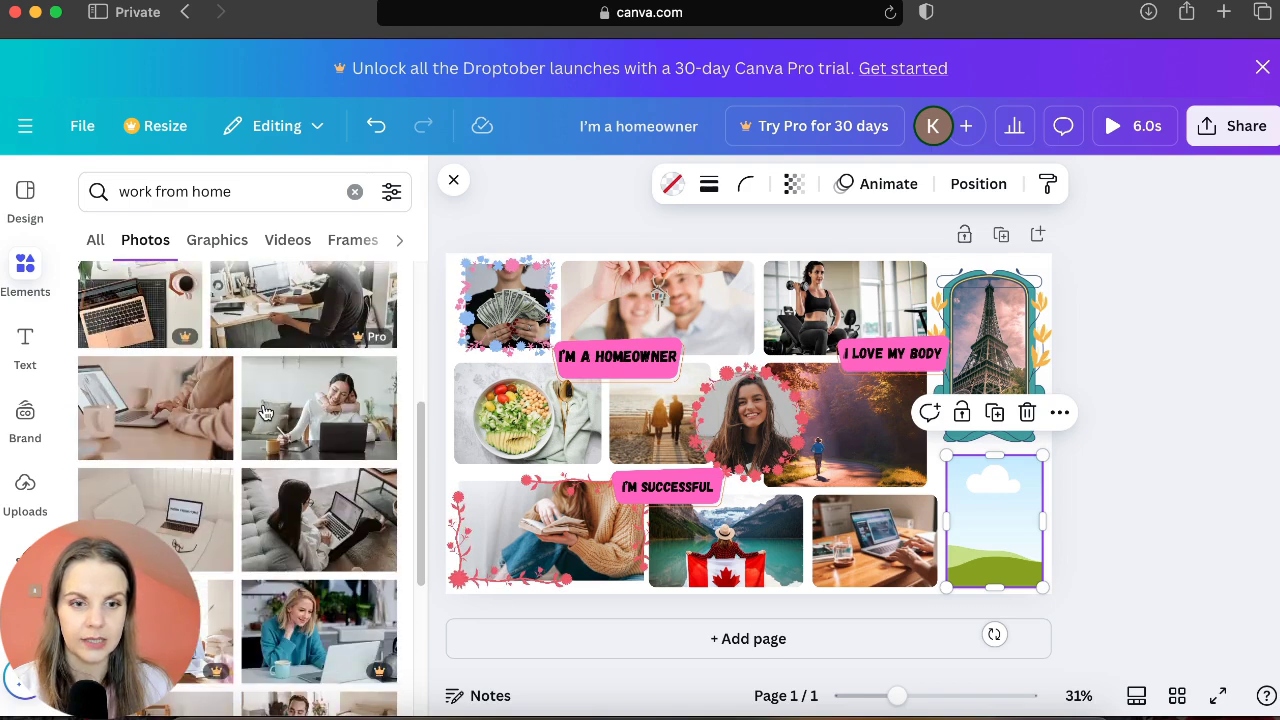
scroll(341, 383, down, 5)
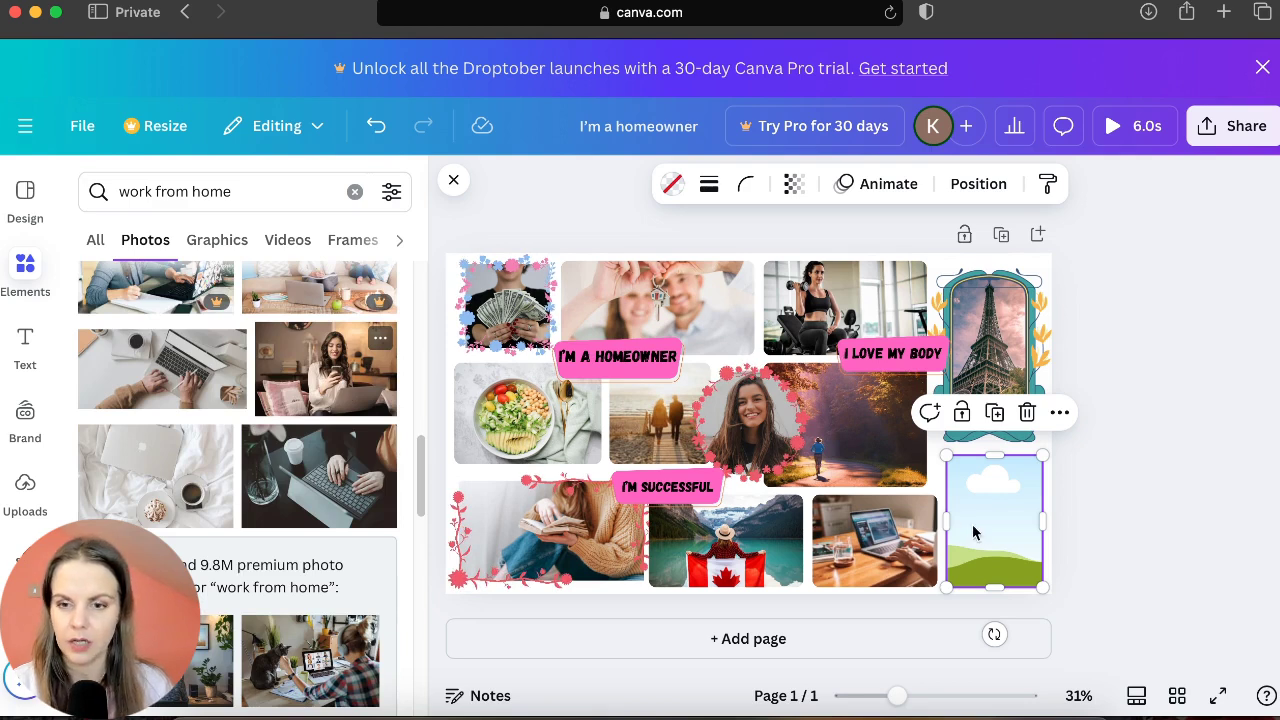
click(325, 368)
drag(811, 443, 978, 517)
drag(1051, 516, 1101, 509)
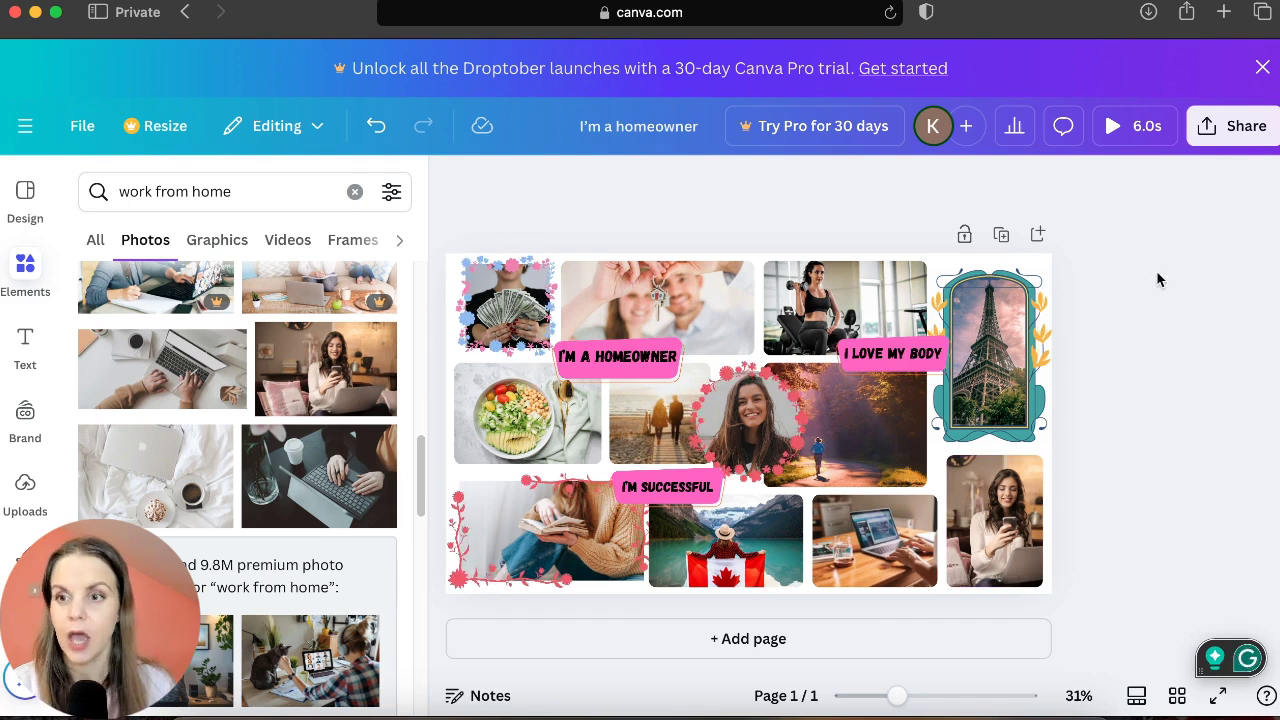
Step: Download the vision board as a JPG at size 1 (1,920 × 1,080 px) and quality 80
click(1247, 130)
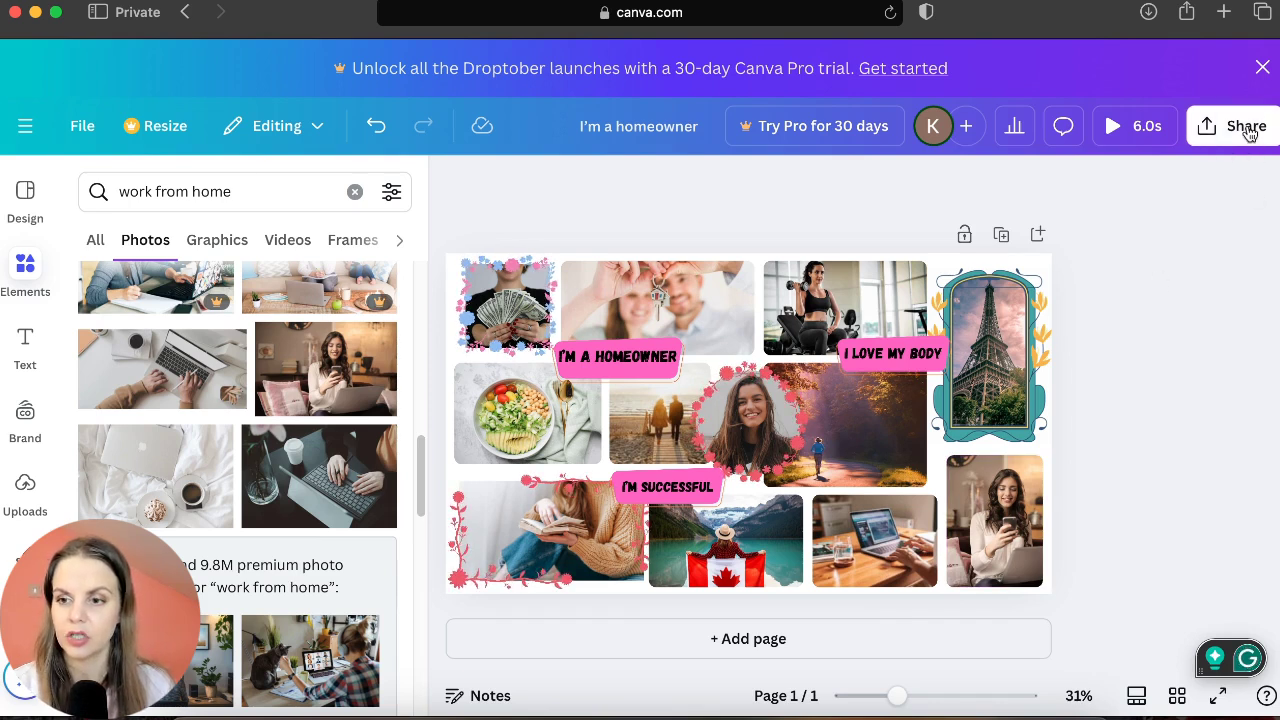
click(924, 537)
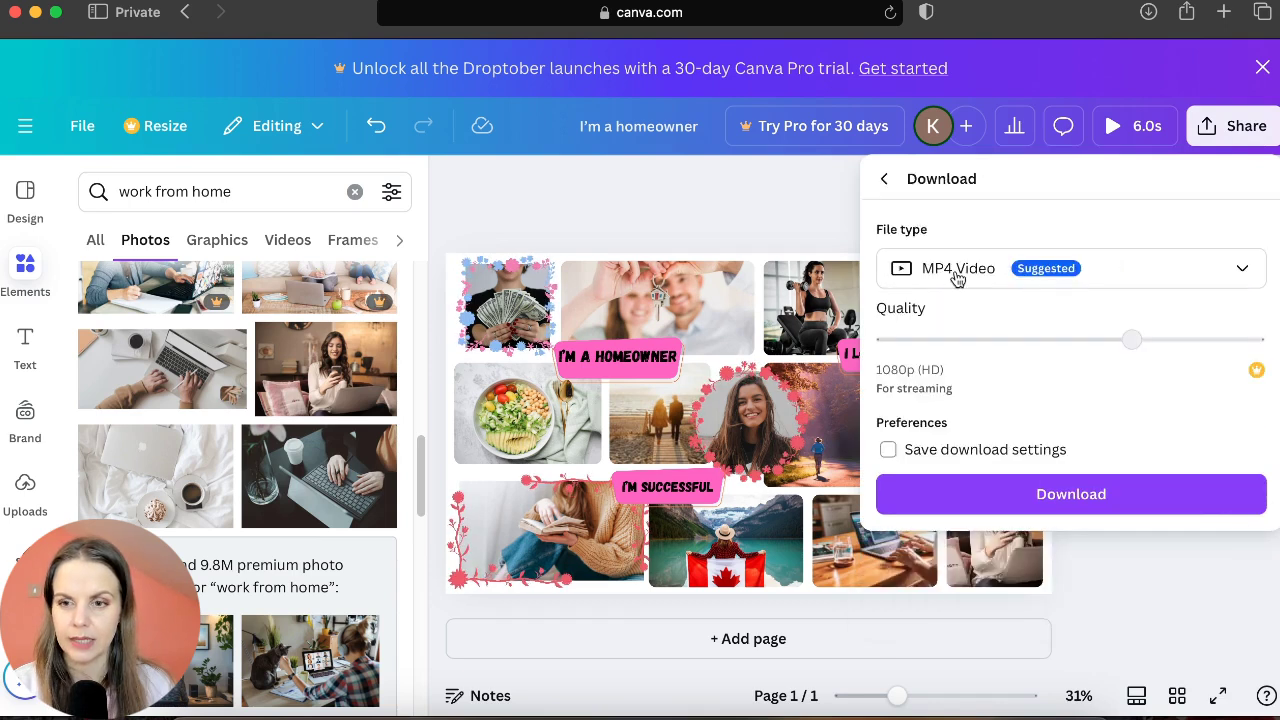
click(957, 279)
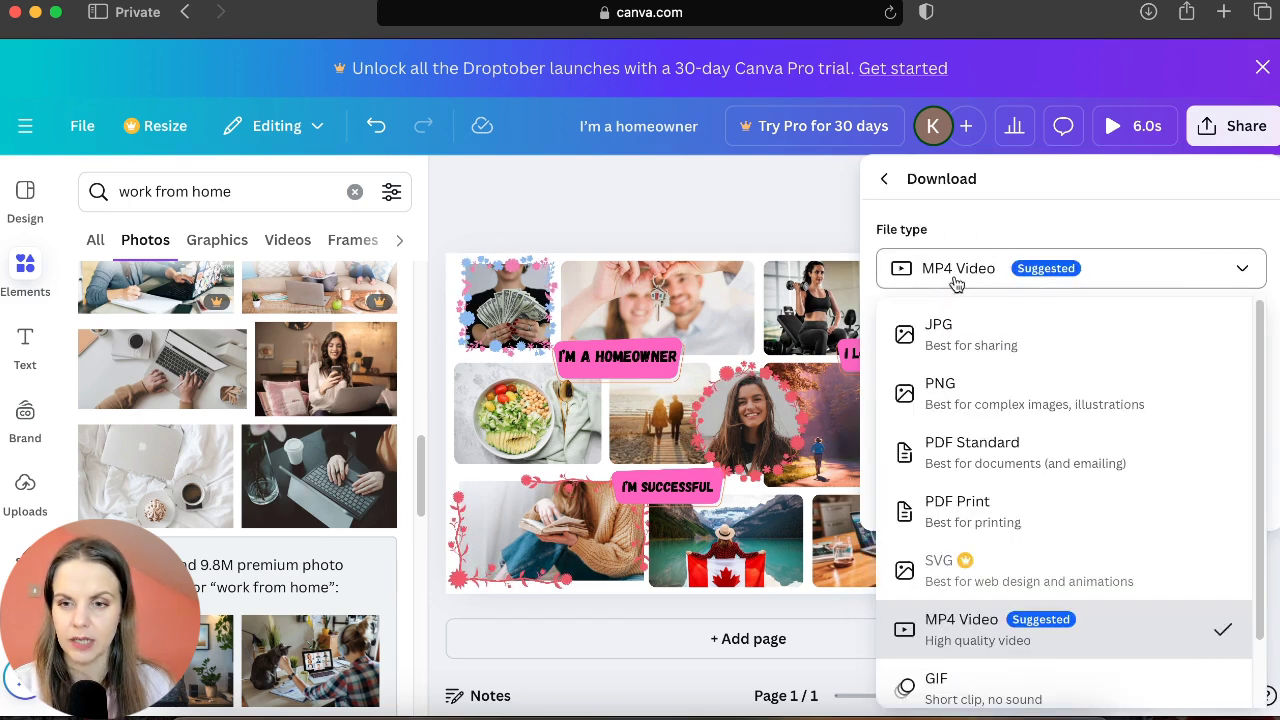
click(951, 329)
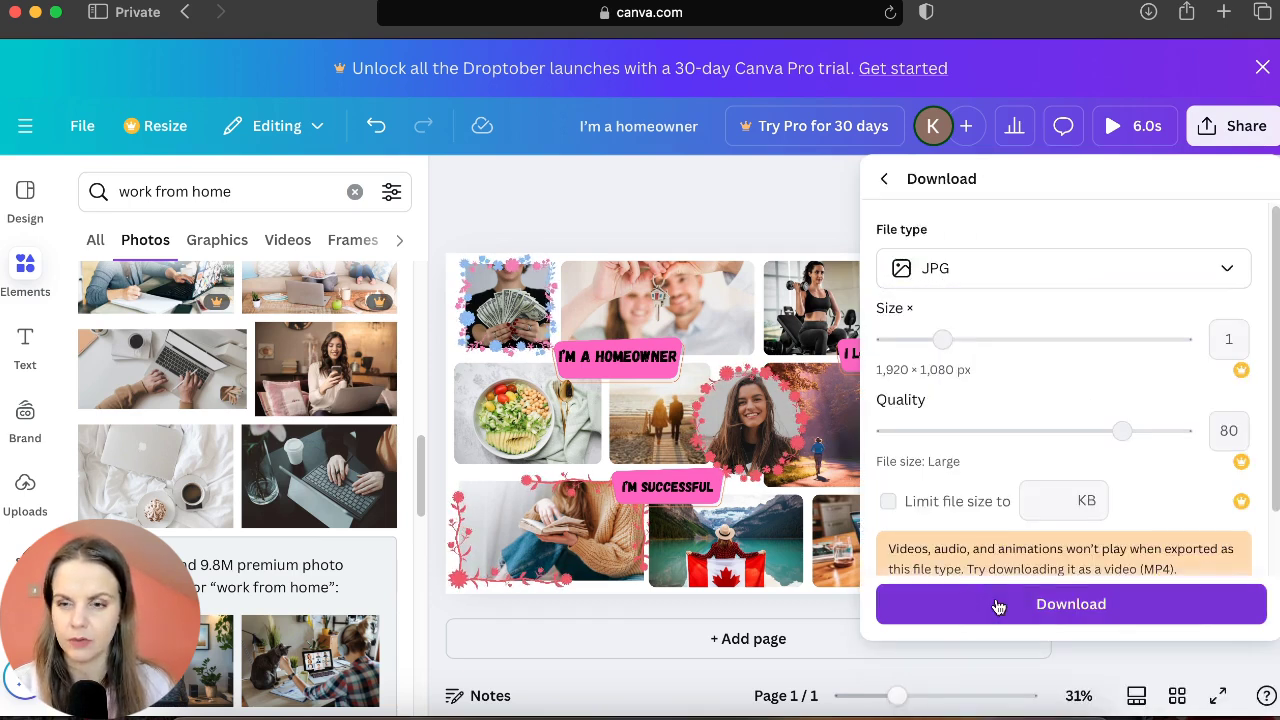
click(998, 605)
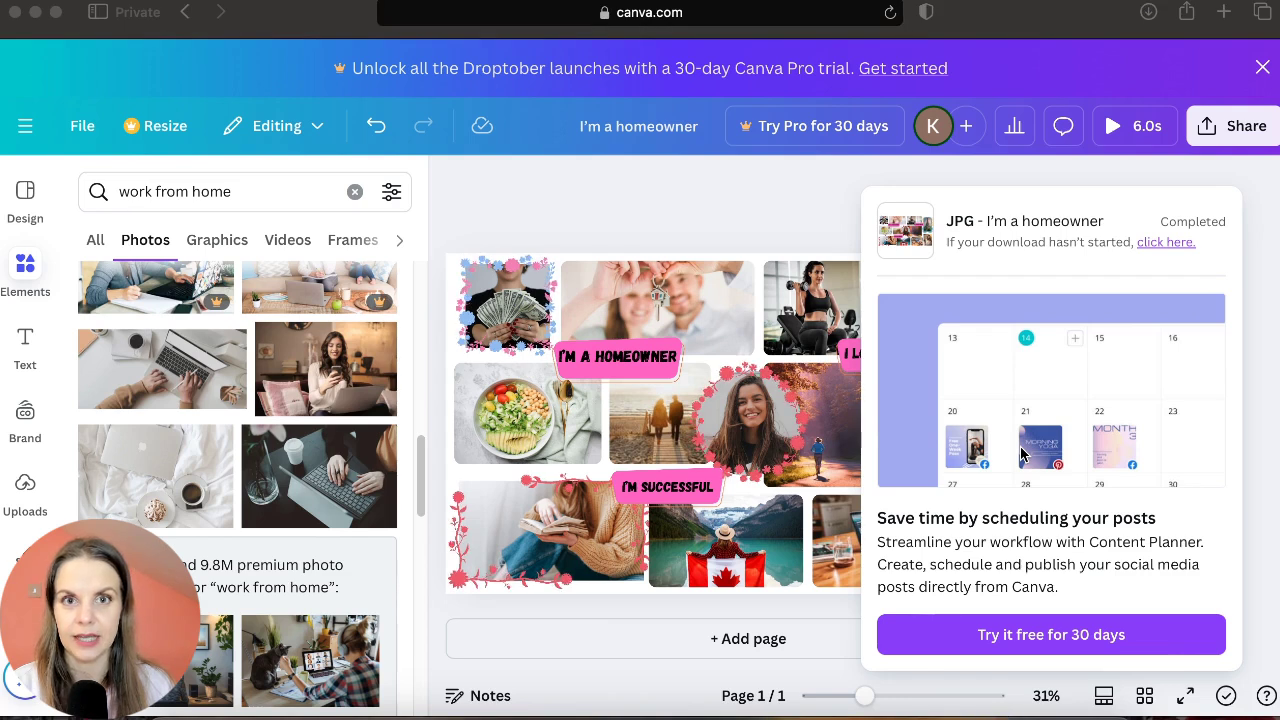